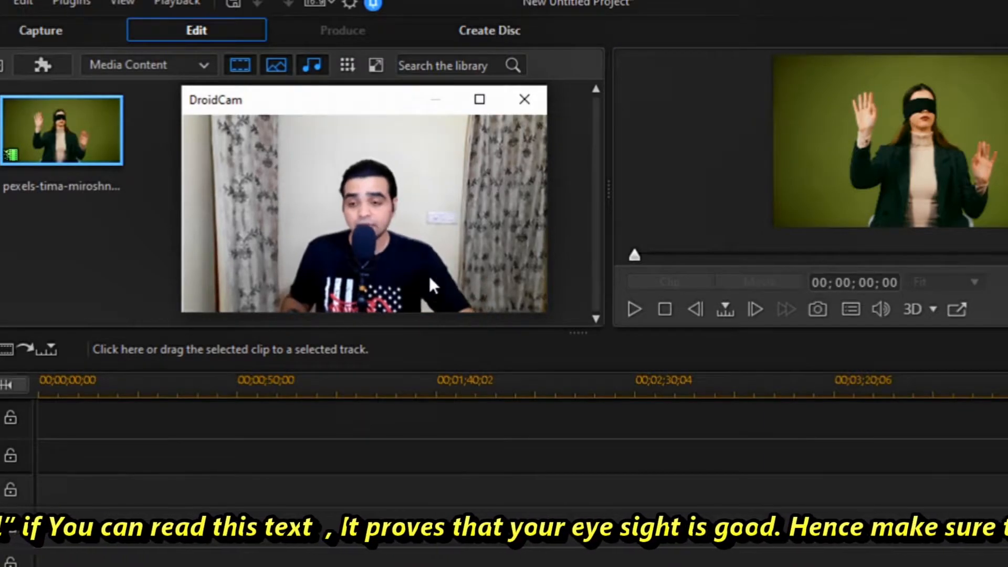
- Place the clip of the blindfolded woman at the start of the first video track and open it in PiP Designer
{"action": "left_click_drag", "start_coordinate": [73, 143], "coordinate": [32, 440]}
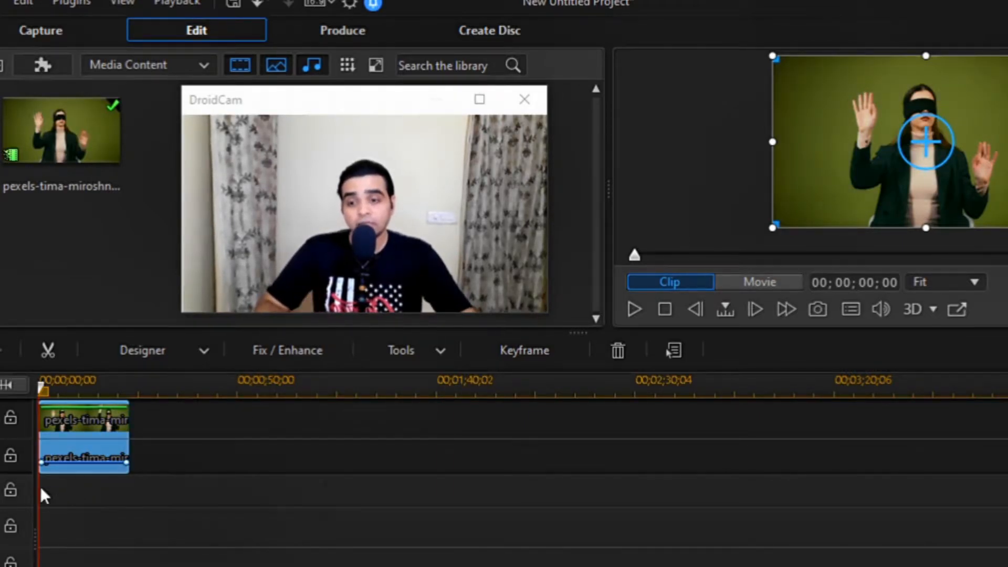
{"action": "left_click", "coordinate": [190, 348]}
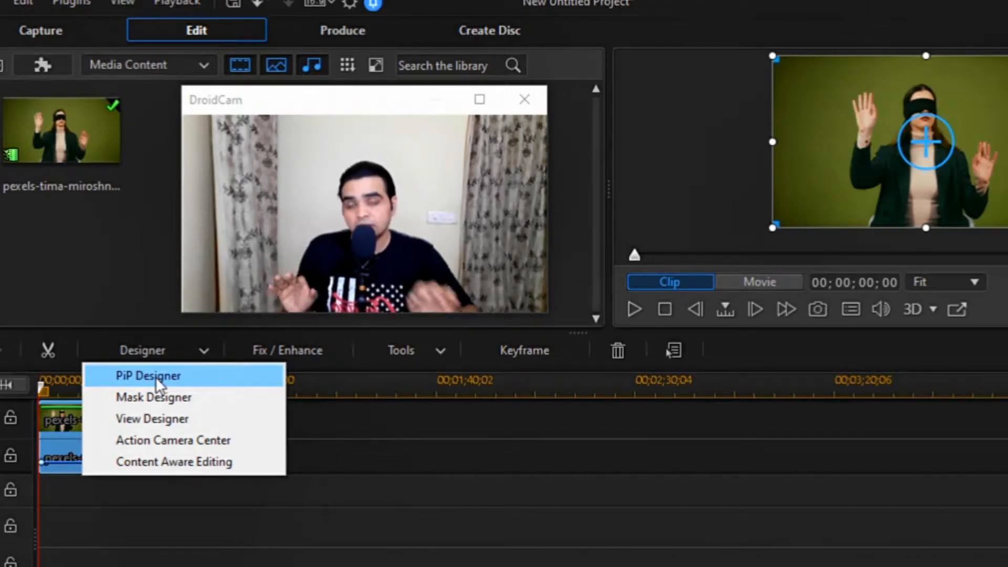
{"action": "left_click", "coordinate": [160, 345]}
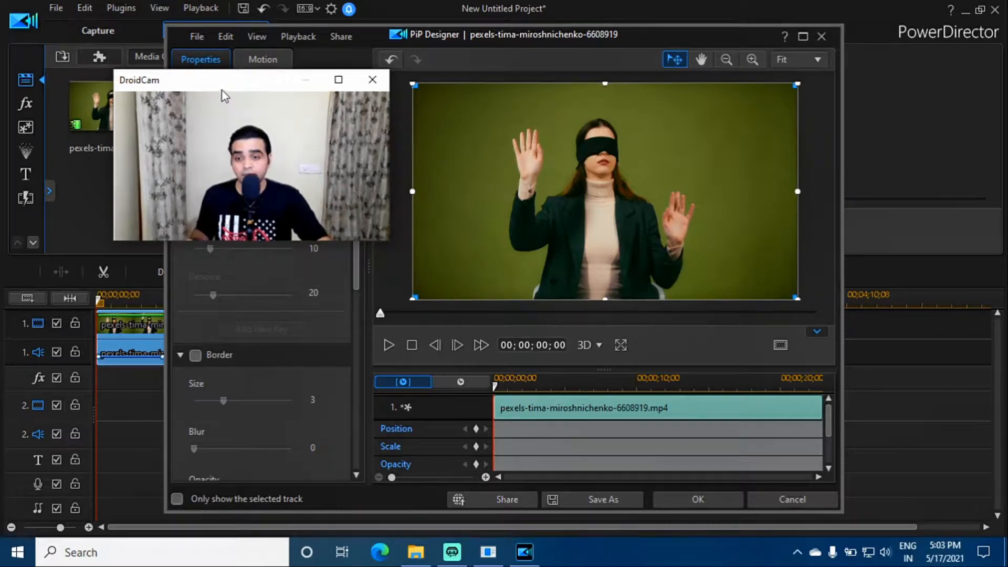
{"action": "left_click_drag", "start_coordinate": [241, 79], "coordinate": [824, 153]}
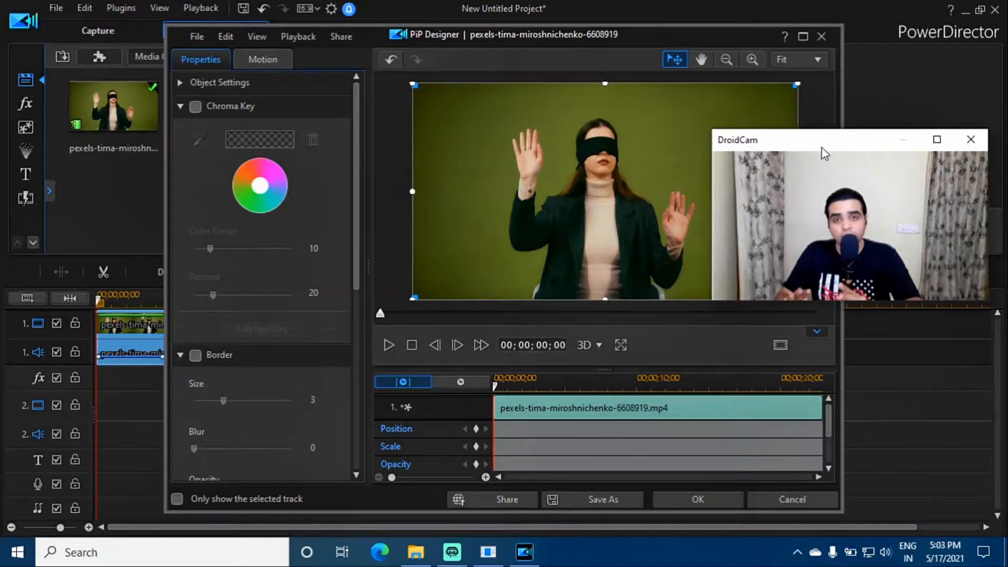
{"action": "left_click_drag", "start_coordinate": [822, 148], "coordinate": [843, 139]}
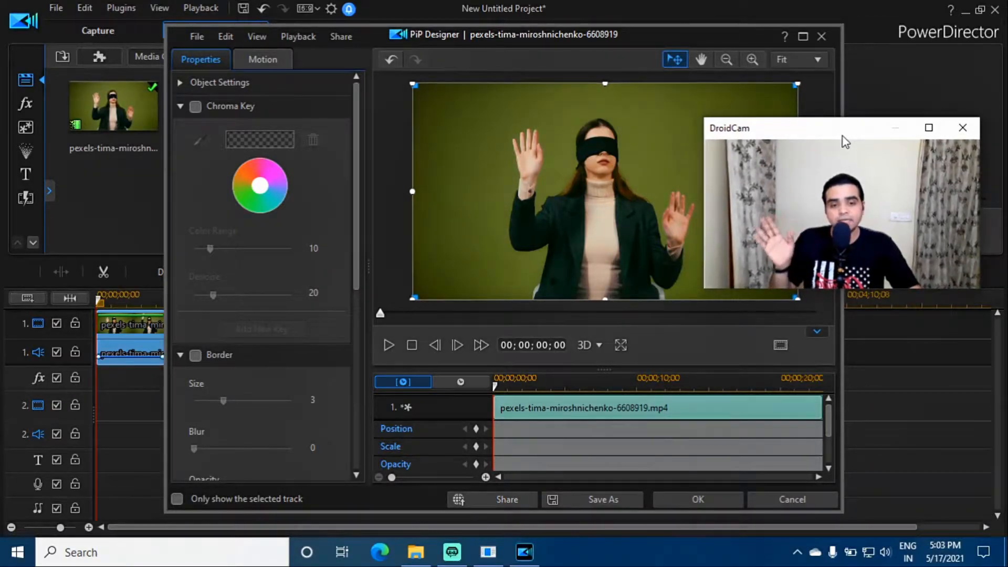
{"action": "left_click_drag", "start_coordinate": [842, 136], "coordinate": [761, 106]}
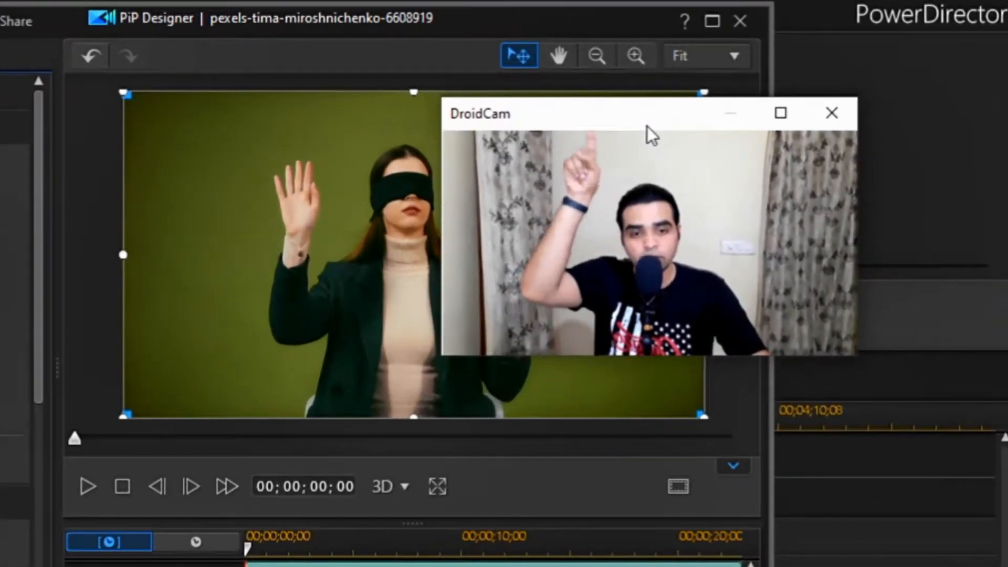
- Zoom the designer preview out to 48% to leave working space around the video frame
{"action": "left_click", "coordinate": [636, 55]}
{"action": "left_click", "coordinate": [637, 56]}
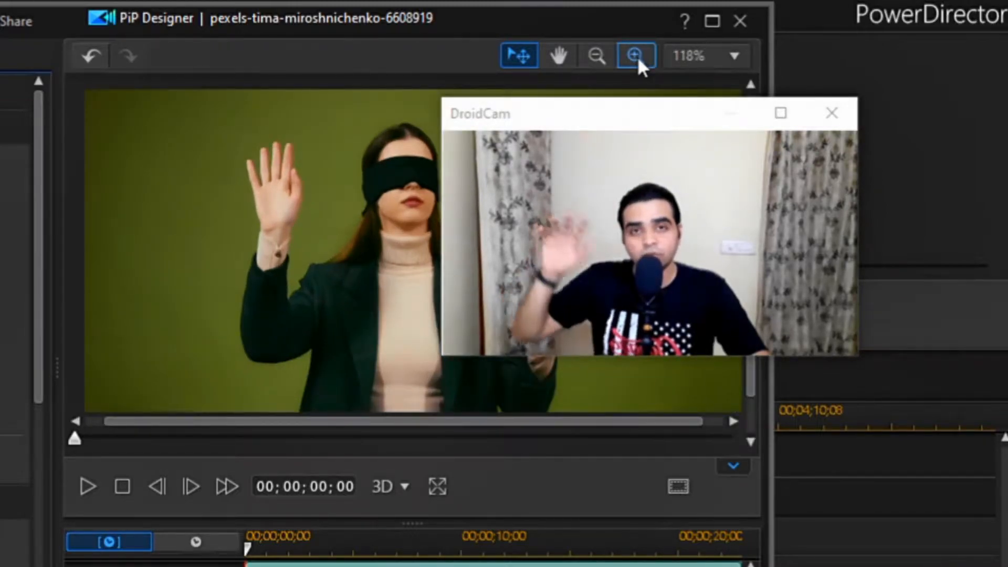
{"action": "left_click", "coordinate": [638, 55]}
{"action": "left_click", "coordinate": [638, 55]}
{"action": "left_click", "coordinate": [602, 57]}
{"action": "left_click", "coordinate": [602, 56]}
{"action": "left_click", "coordinate": [601, 58]}
{"action": "left_click", "coordinate": [602, 58]}
{"action": "left_click", "coordinate": [602, 57]}
{"action": "left_click", "coordinate": [601, 58]}
{"action": "left_click", "coordinate": [601, 58]}
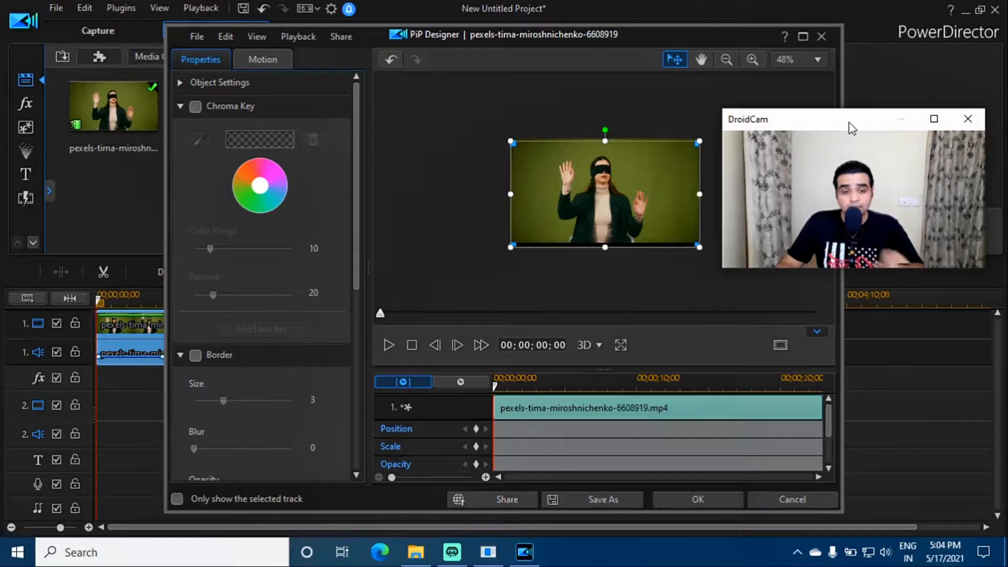
{"action": "left_click_drag", "start_coordinate": [855, 123], "coordinate": [835, 176]}
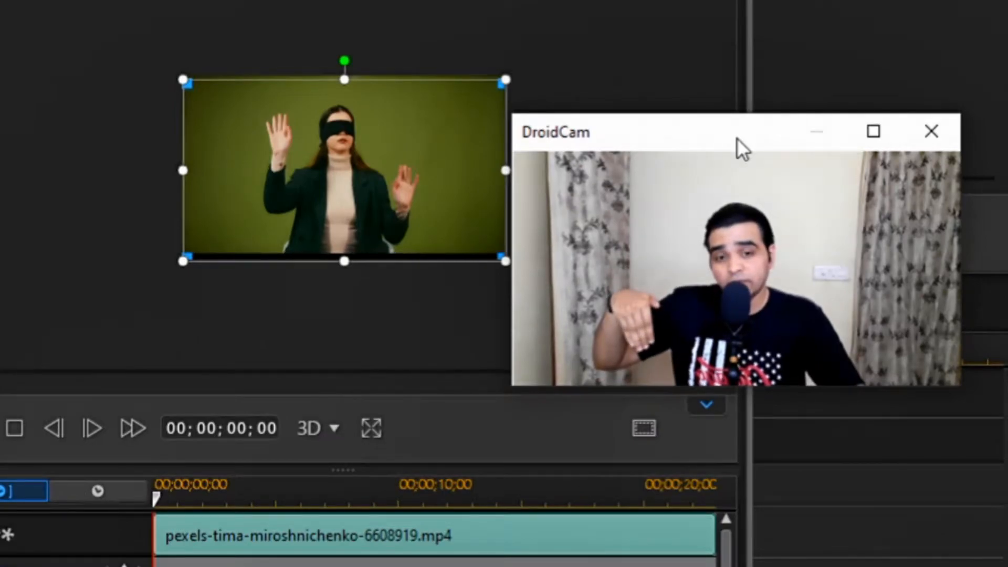
- Display 3 x 3 grid lines over the video preview in PiP Designer
{"action": "left_click", "coordinate": [647, 430]}
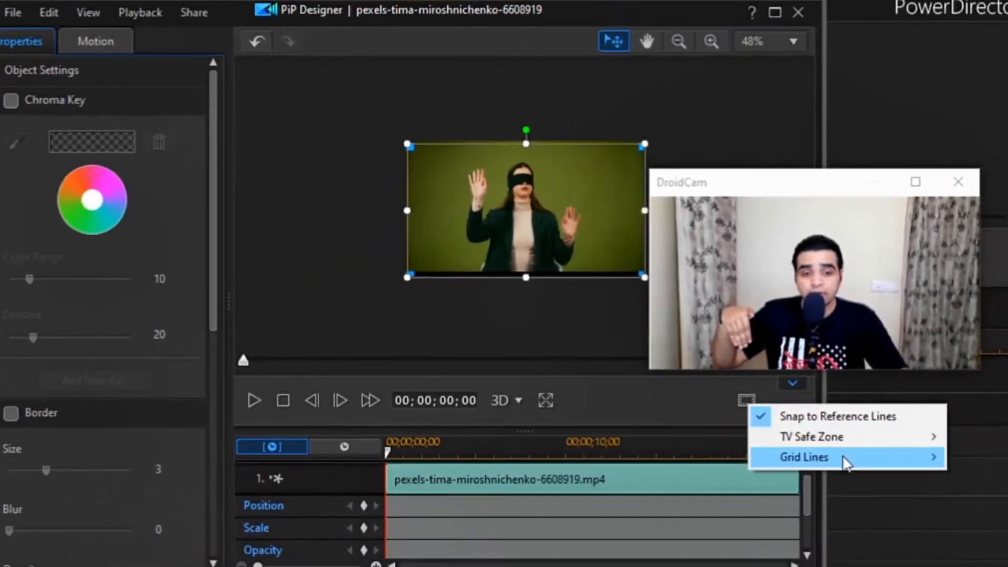
{"action": "mouse_move", "coordinate": [775, 505]}
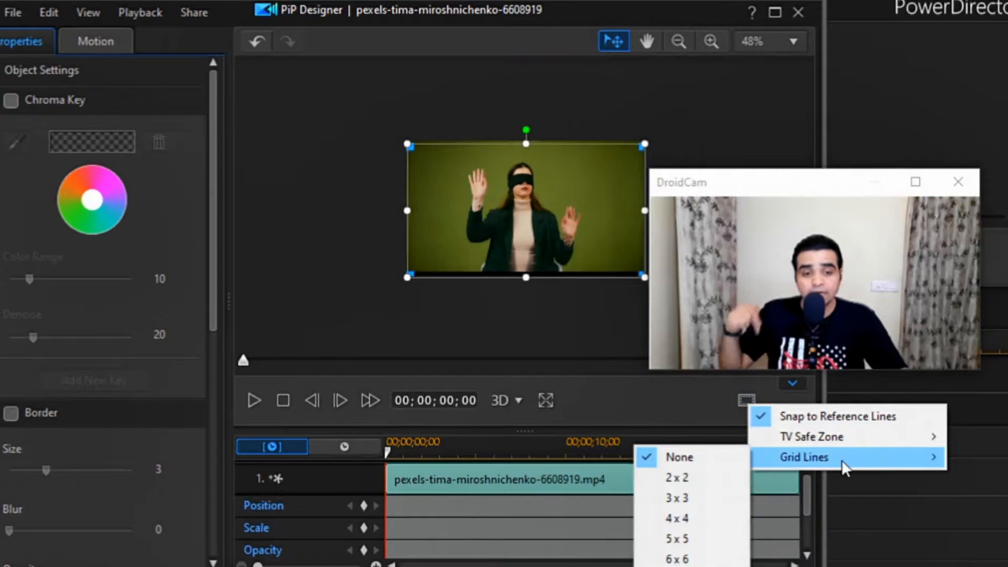
{"action": "left_click", "coordinate": [683, 501]}
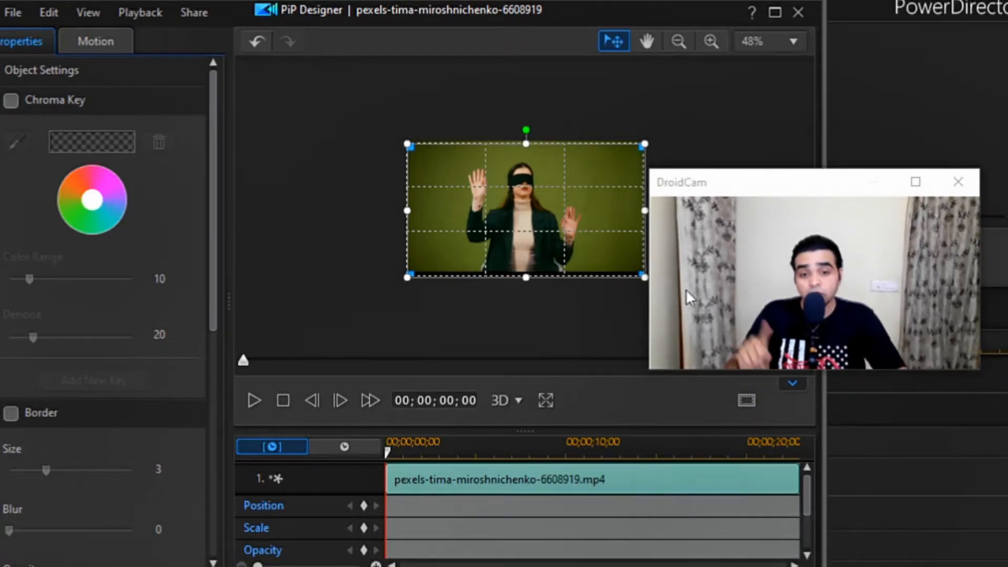
{"action": "left_click_drag", "start_coordinate": [739, 178], "coordinate": [759, 131]}
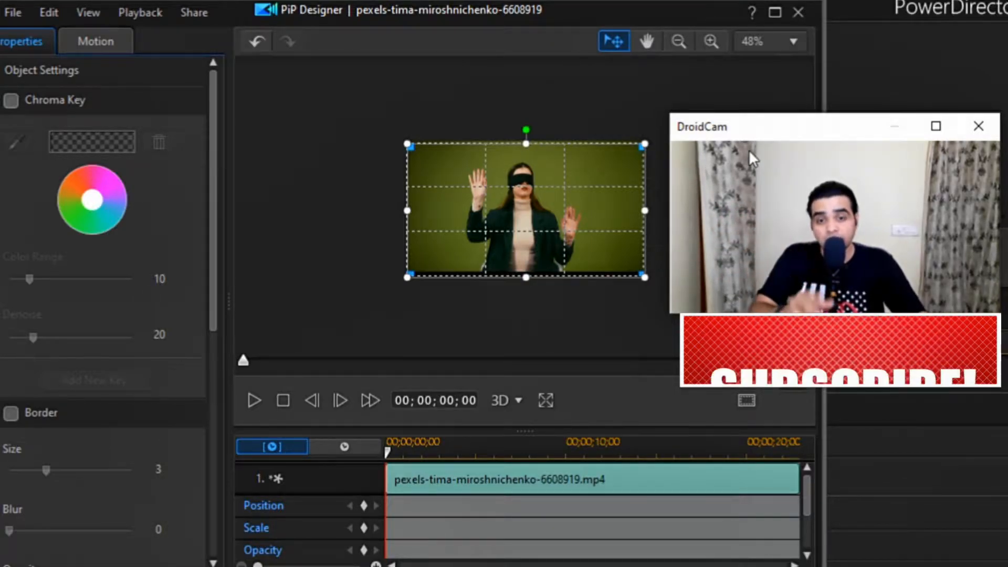
- Try enlarging and repositioning the clip beyond the frame without keyframes, and play the preview briefly
{"action": "left_click_drag", "start_coordinate": [405, 142], "coordinate": [339, 107]}
{"action": "left_click_drag", "start_coordinate": [542, 205], "coordinate": [564, 212]}
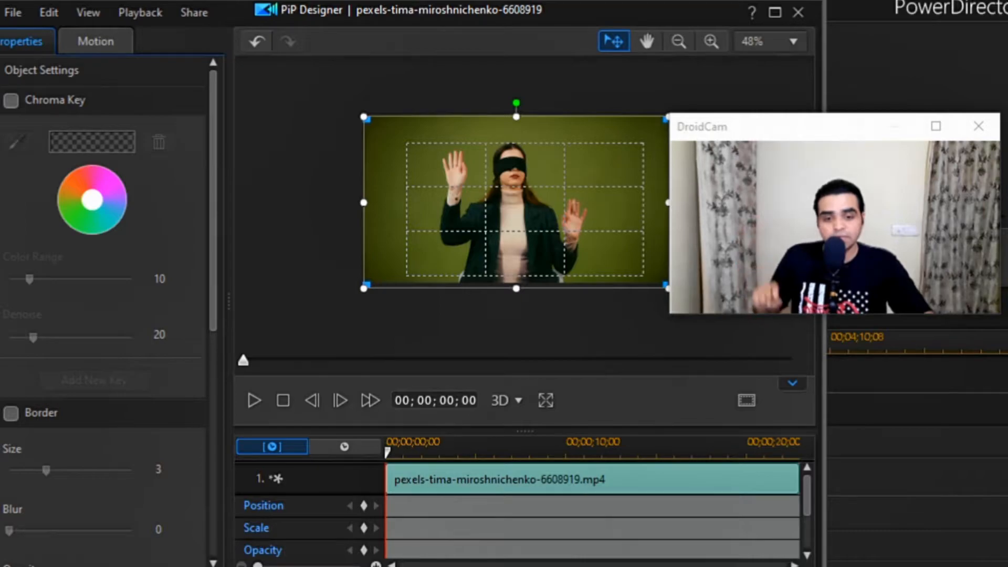
{"action": "left_click", "coordinate": [254, 400]}
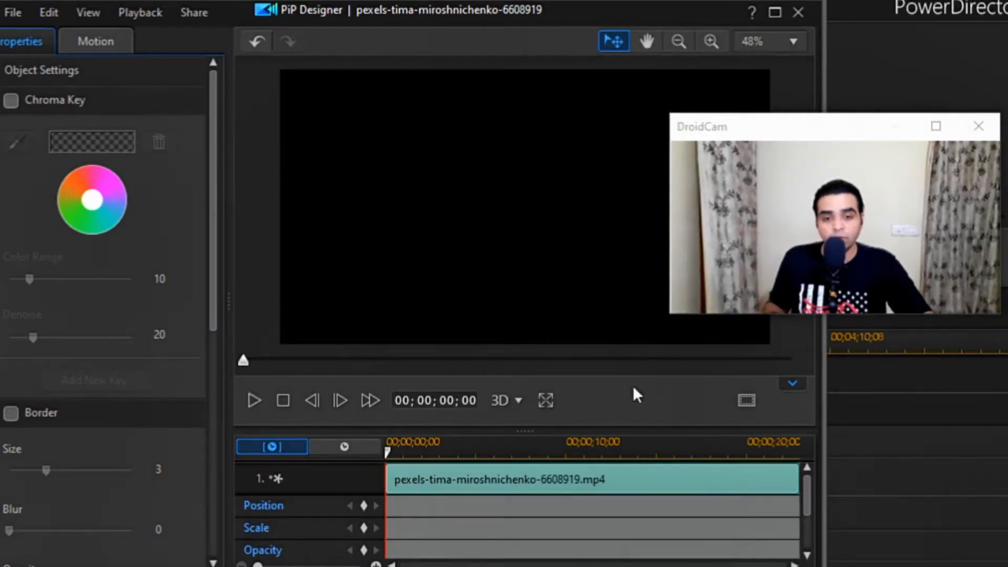
{"action": "left_click_drag", "start_coordinate": [731, 128], "coordinate": [761, 130]}
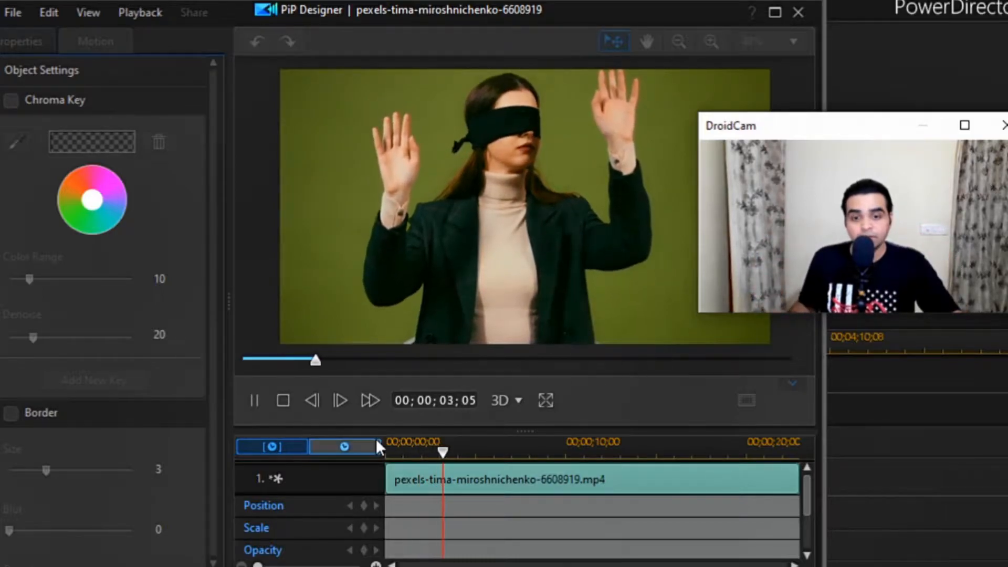
{"action": "left_click", "coordinate": [288, 405]}
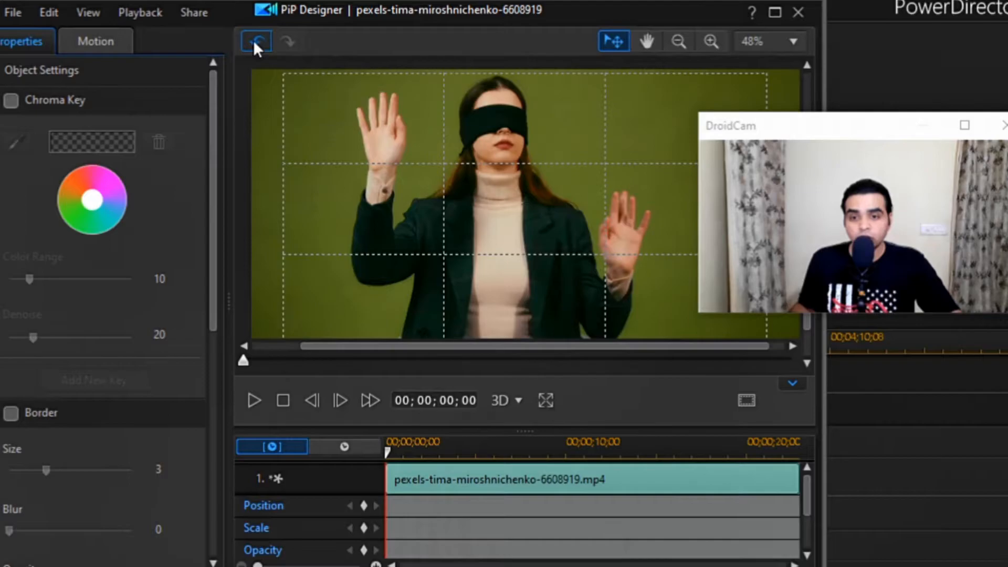
- Undo the clip's enlargement and repositioning
{"action": "left_click", "coordinate": [254, 41]}
{"action": "key", "text": "ctrl+y"}
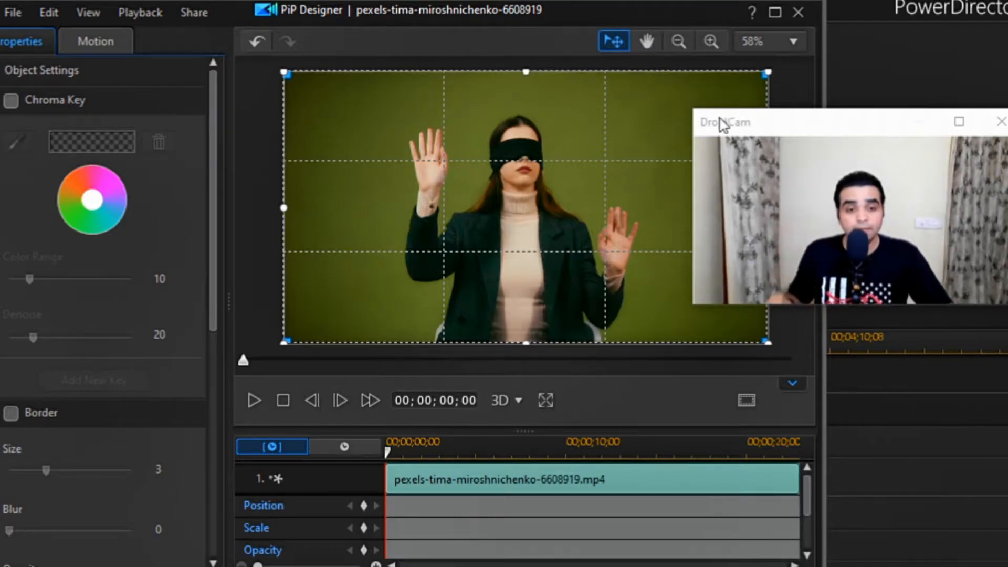
{"action": "left_click", "coordinate": [683, 46]}
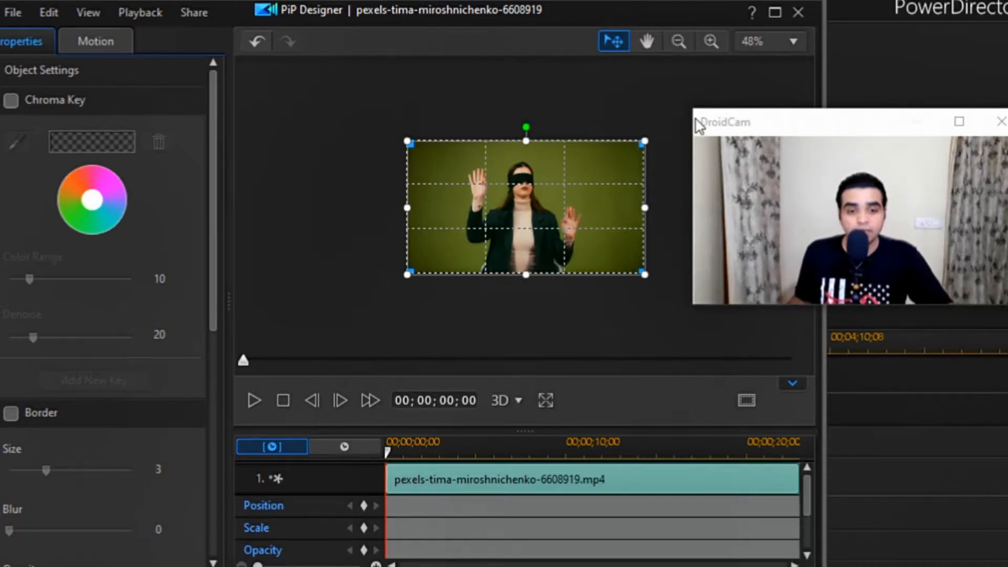
- Play the clip in the designer preview, pause at 00;00;04;26, and return to the start
{"action": "left_click_drag", "start_coordinate": [692, 108], "coordinate": [789, 152]}
{"action": "left_click_drag", "start_coordinate": [866, 168], "coordinate": [611, 273]}
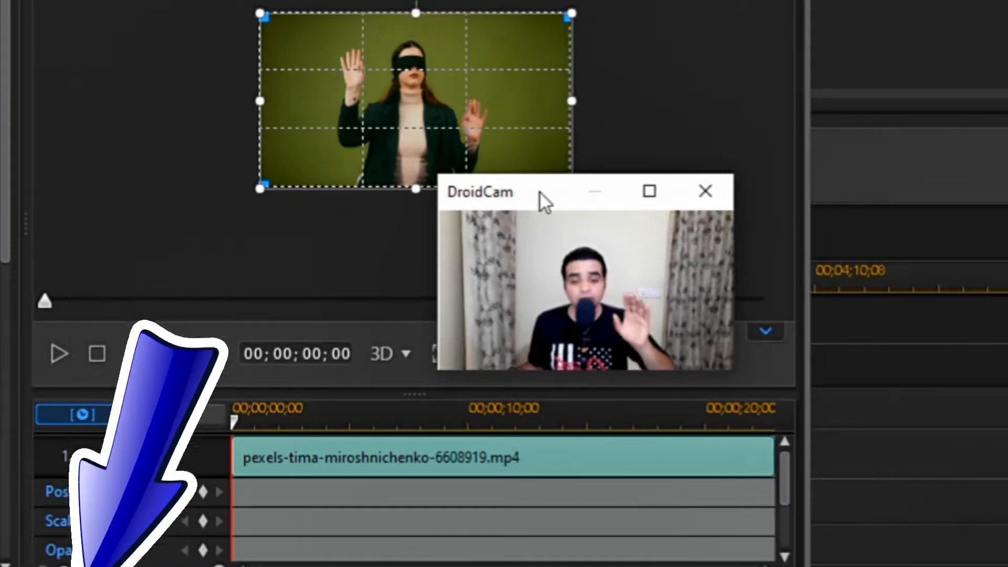
{"action": "left_click_drag", "start_coordinate": [522, 197], "coordinate": [379, 243]}
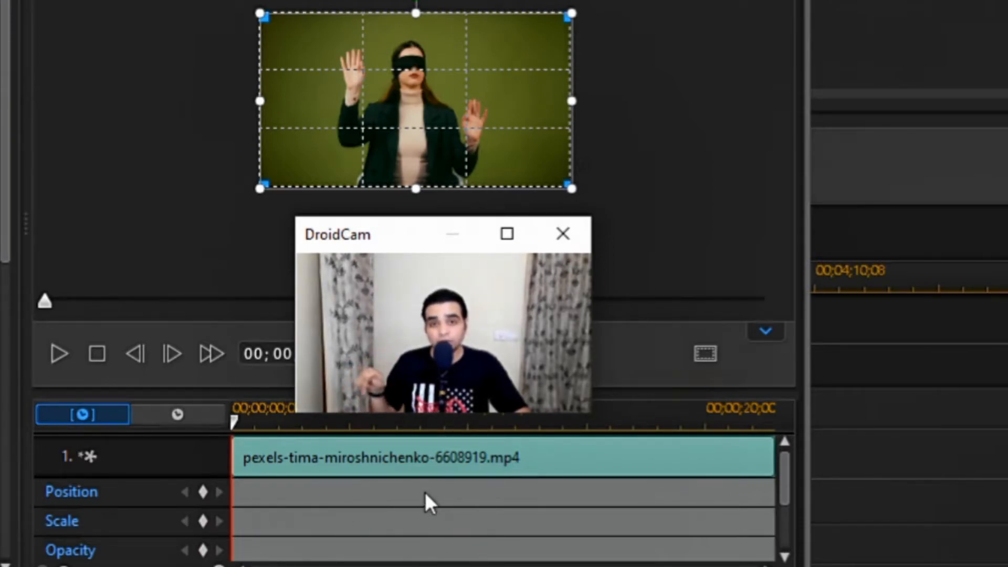
{"action": "left_click_drag", "start_coordinate": [373, 244], "coordinate": [597, 219]}
{"action": "left_click", "coordinate": [236, 412]}
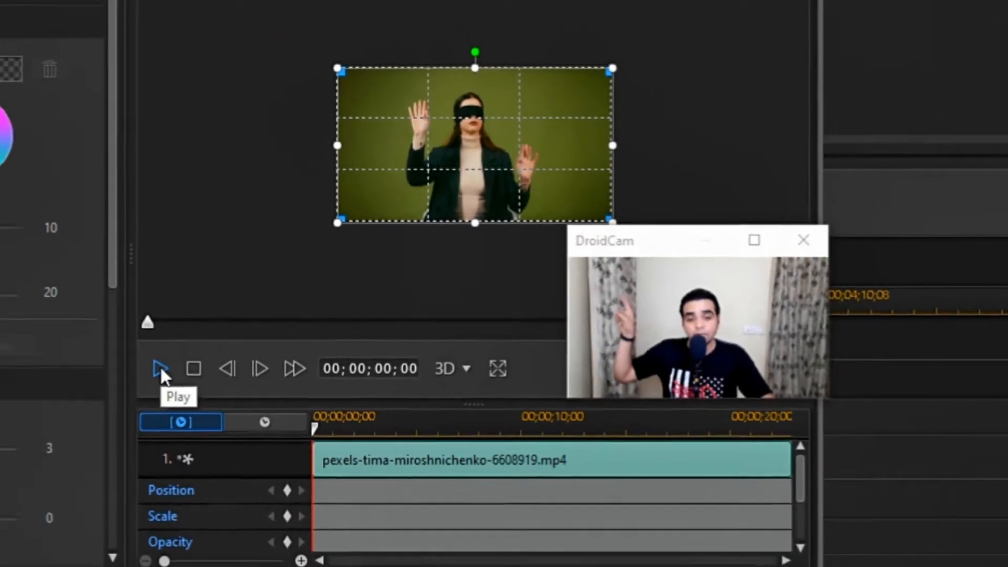
{"action": "left_click", "coordinate": [58, 353]}
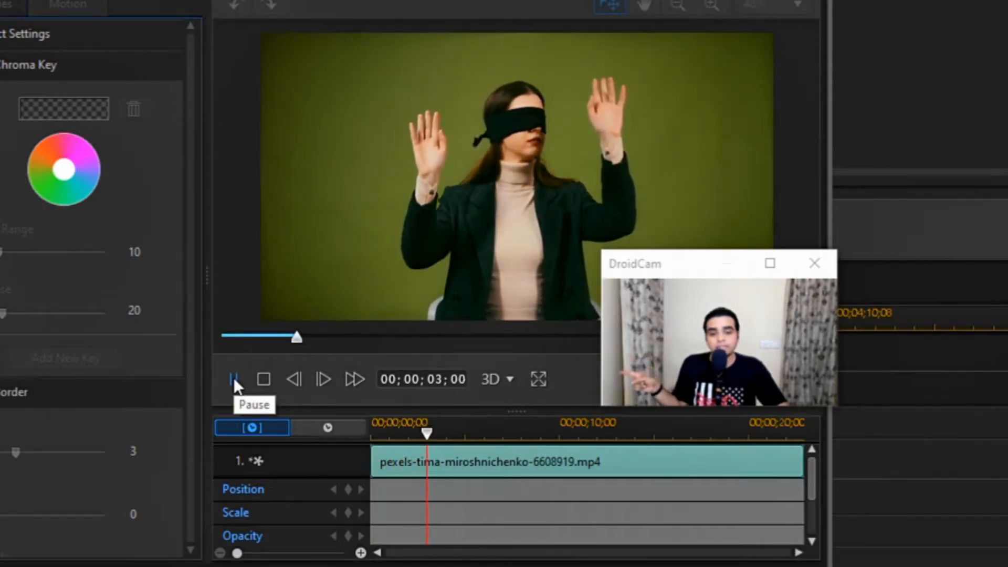
{"action": "left_click", "coordinate": [233, 377]}
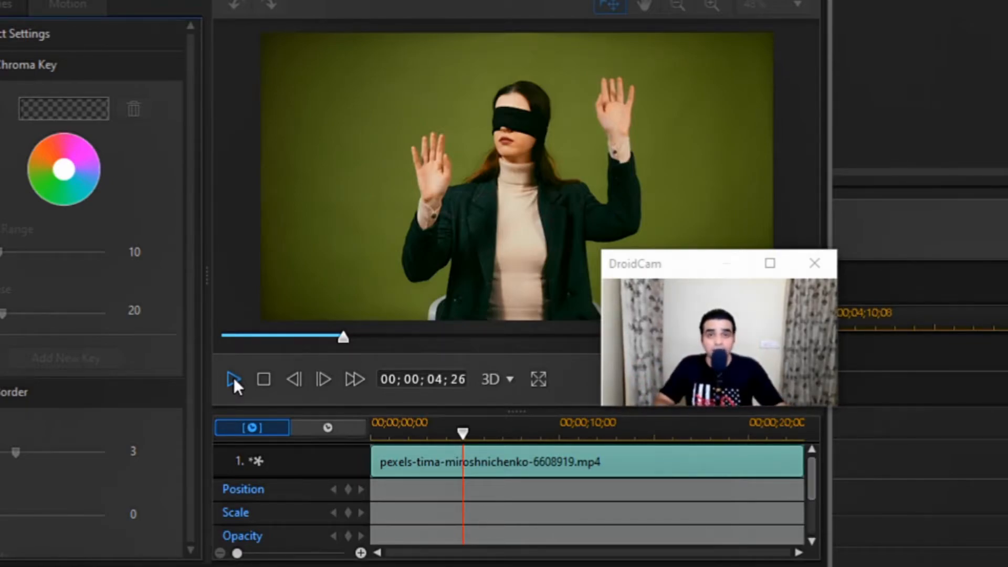
{"action": "left_click", "coordinate": [260, 378]}
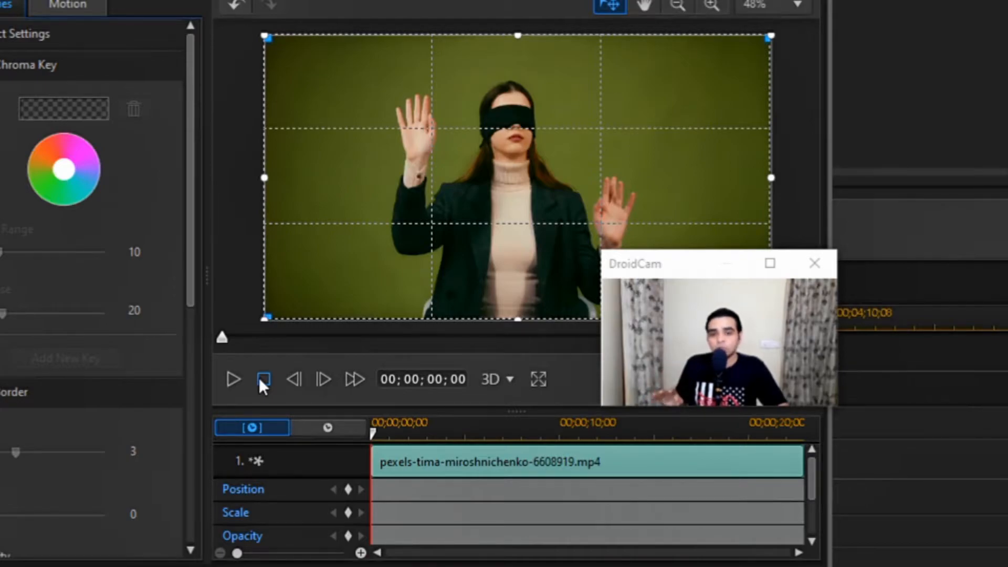
- Add Position and Scale keyframes to the clip at 00;00;03;04
{"action": "left_click_drag", "start_coordinate": [373, 434], "coordinate": [450, 440]}
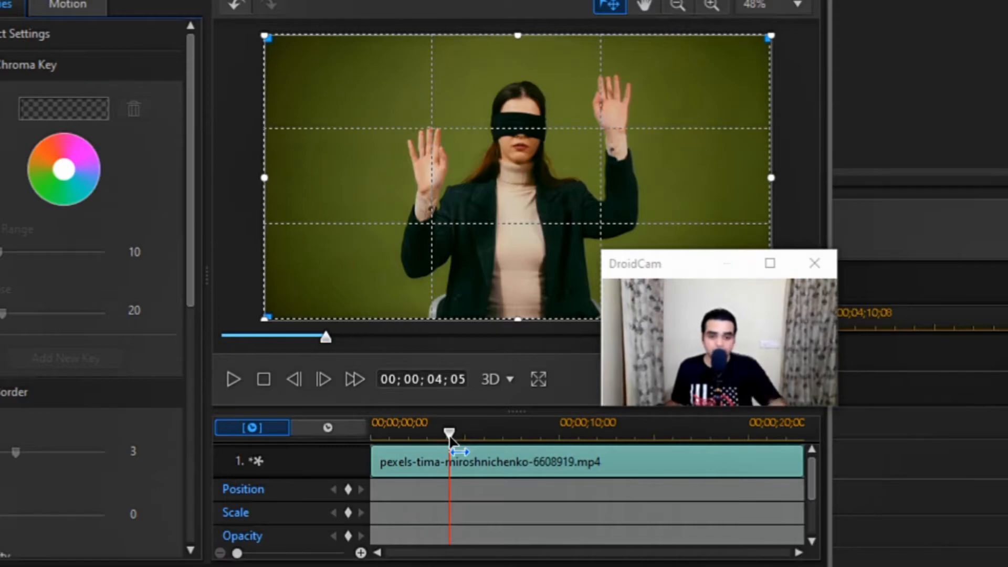
{"action": "left_click_drag", "start_coordinate": [451, 435], "coordinate": [431, 434]}
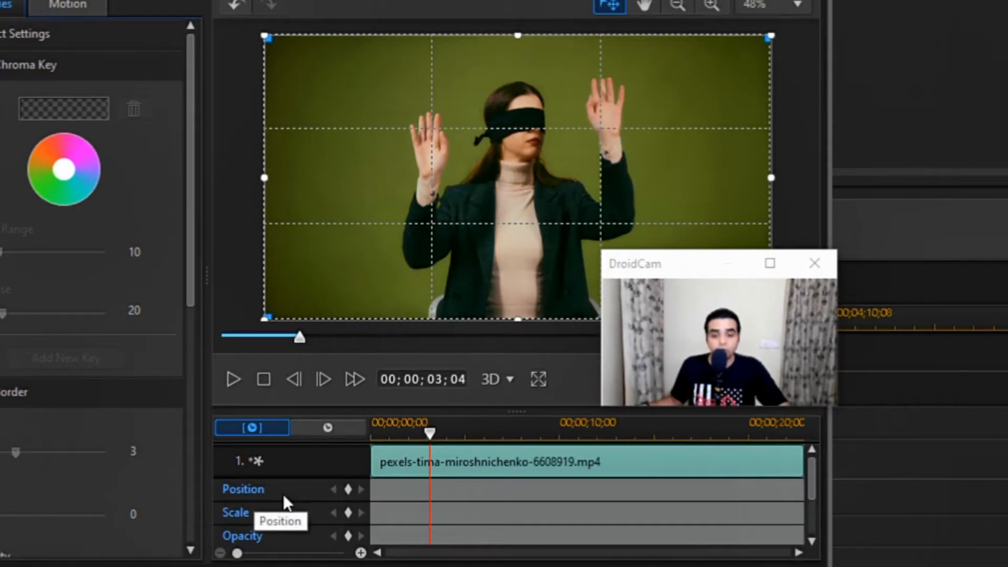
{"action": "left_click", "coordinate": [347, 488]}
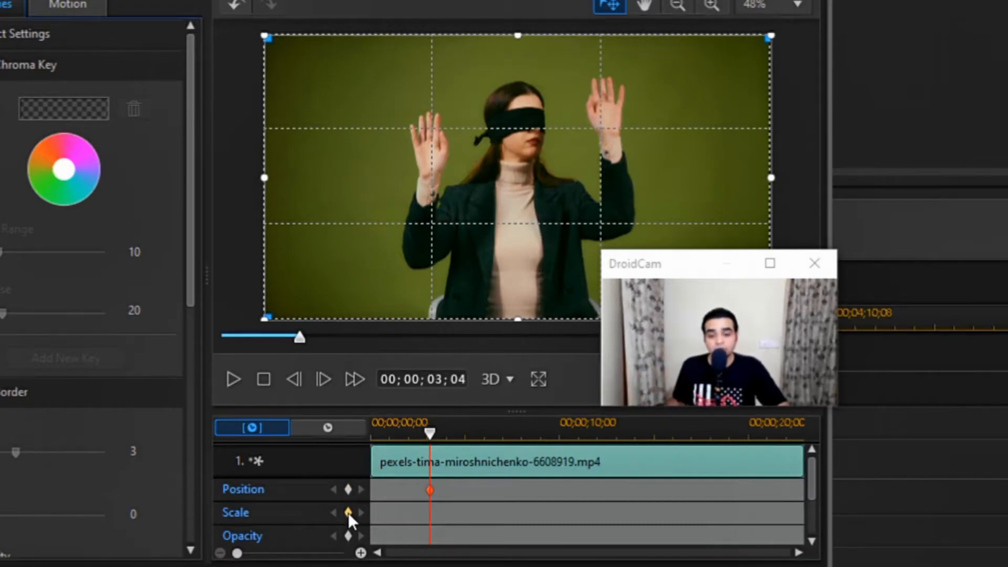
{"action": "left_click", "coordinate": [348, 512]}
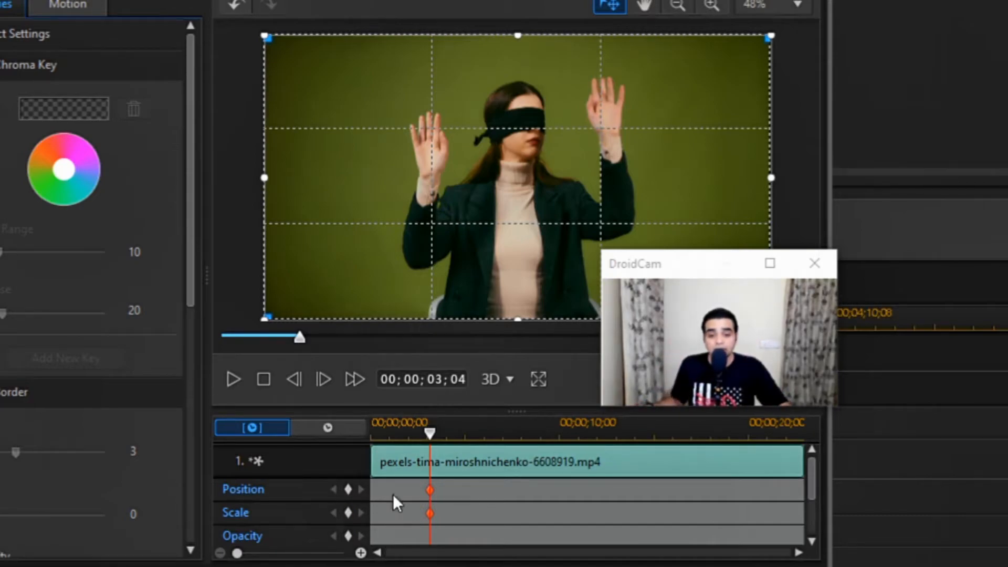
- At 00;00;04;03, enlarge the clip beyond the frame edges and reposition it, creating the second Position and Scale keyframes
{"action": "left_click_drag", "start_coordinate": [427, 431], "coordinate": [448, 434]}
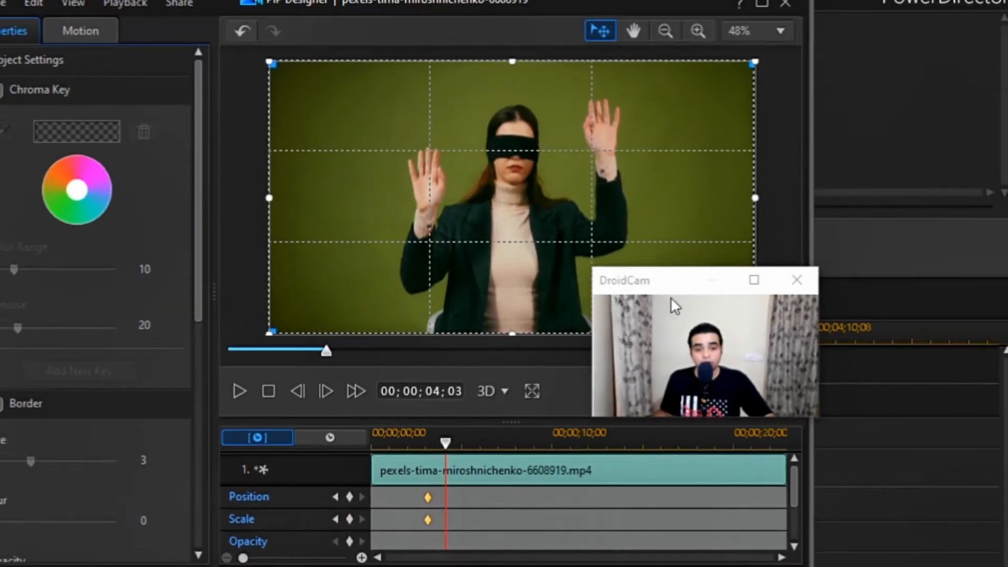
{"action": "left_click", "coordinate": [666, 30]}
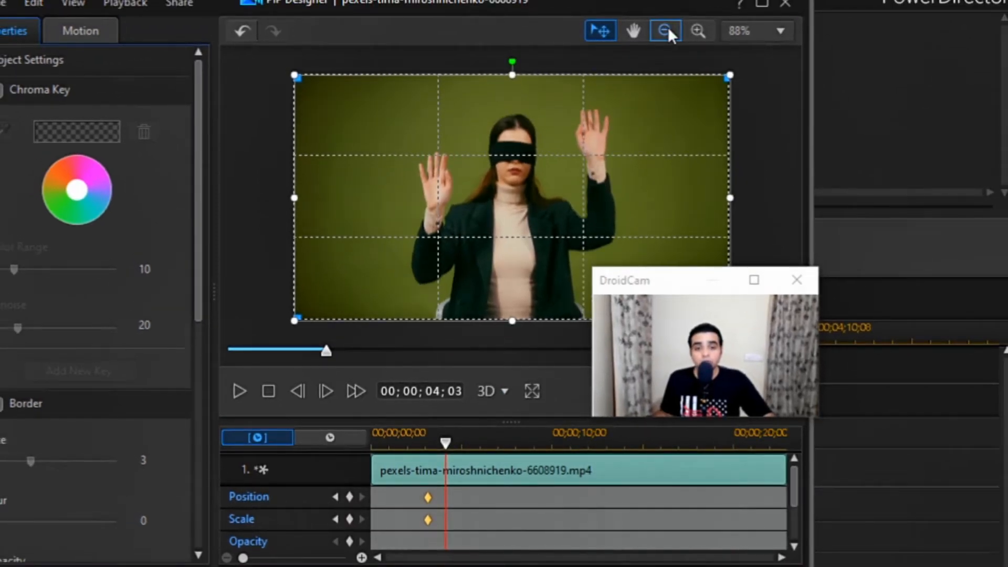
{"action": "left_click", "coordinate": [666, 31]}
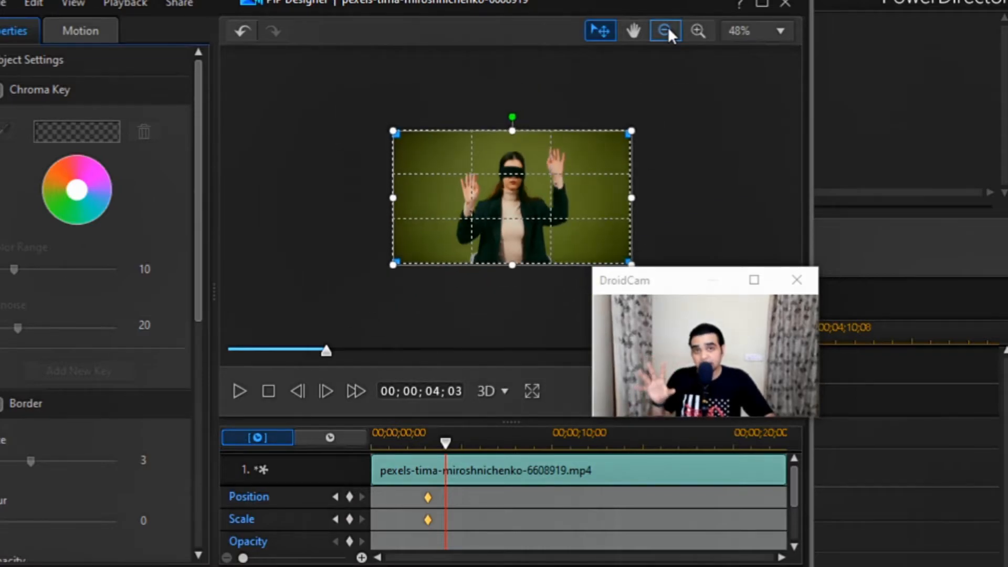
{"action": "left_click_drag", "start_coordinate": [644, 291], "coordinate": [744, 153]}
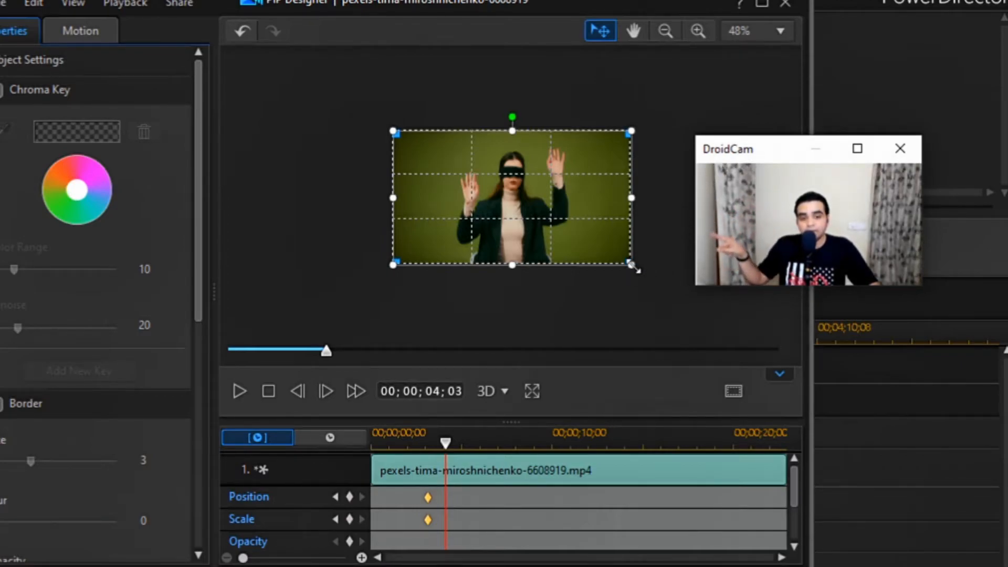
{"action": "left_click_drag", "start_coordinate": [635, 266], "coordinate": [625, 293]}
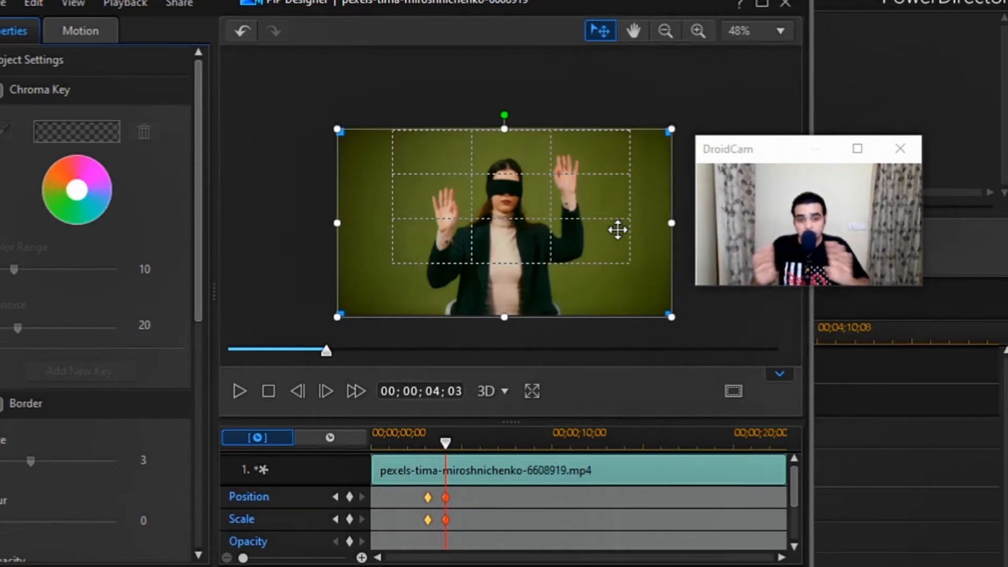
{"action": "left_click_drag", "start_coordinate": [557, 206], "coordinate": [562, 207]}
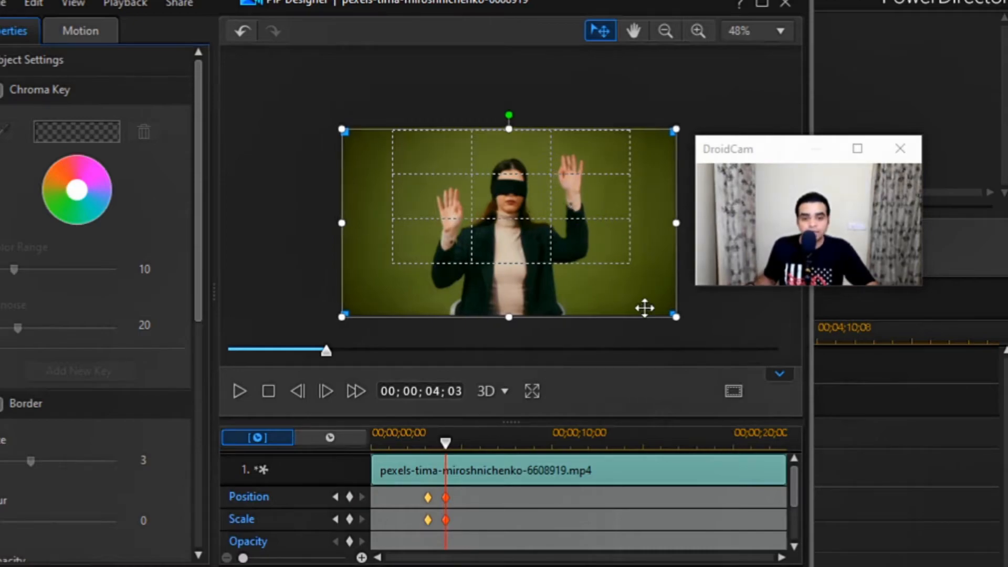
- At 00;00;04;03, enlarge the clip further beyond the frame edges and reposition it so the woman stays centred
{"action": "left_click_drag", "start_coordinate": [677, 317], "coordinate": [720, 342]}
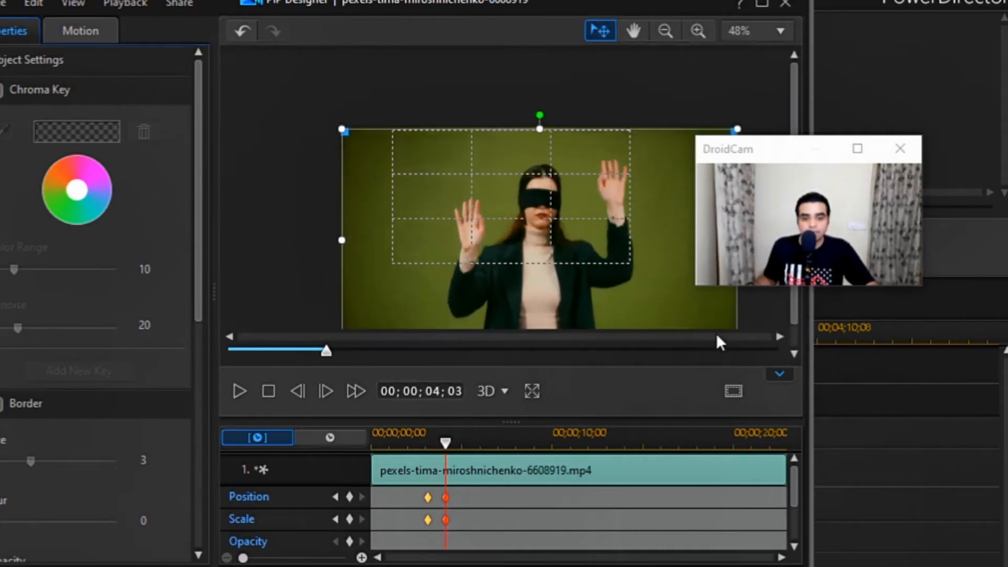
{"action": "left_click_drag", "start_coordinate": [663, 309], "coordinate": [668, 310]}
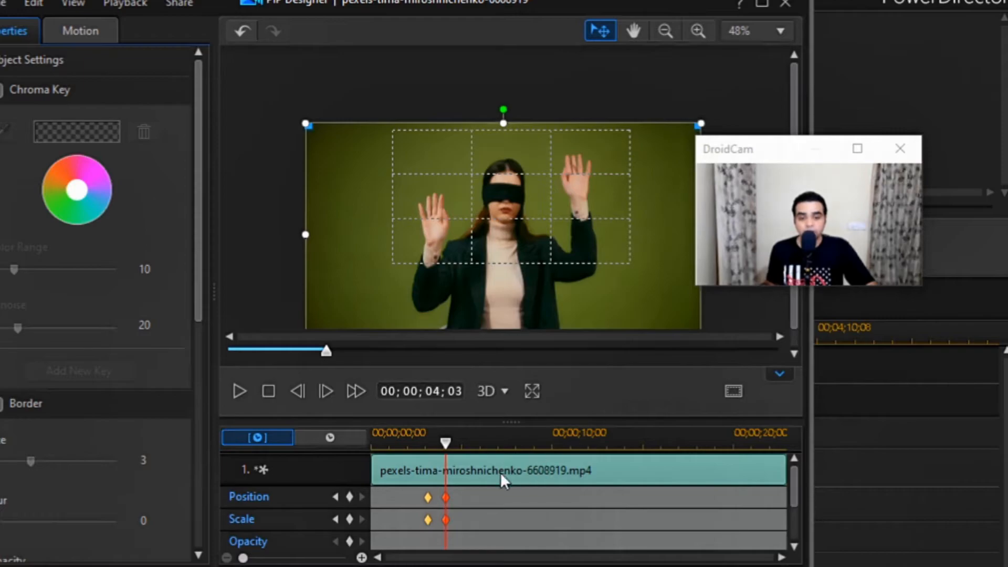
- Play the zoom-in from 00;00;02;22, pause at 00;00;08;11, and return to the start of the clip
{"action": "left_click_drag", "start_coordinate": [450, 444], "coordinate": [421, 443]}
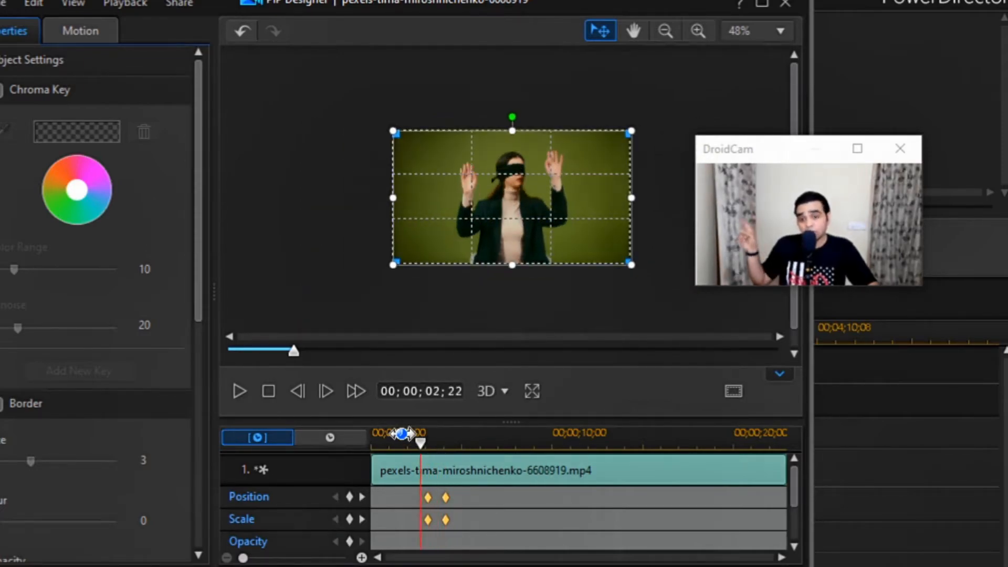
{"action": "left_click", "coordinate": [239, 391]}
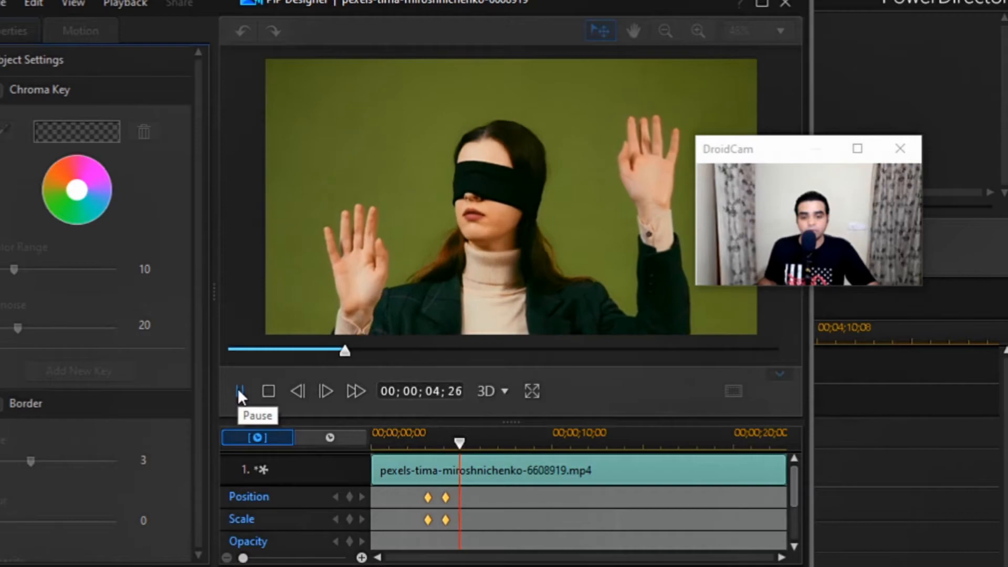
{"action": "left_click", "coordinate": [238, 391]}
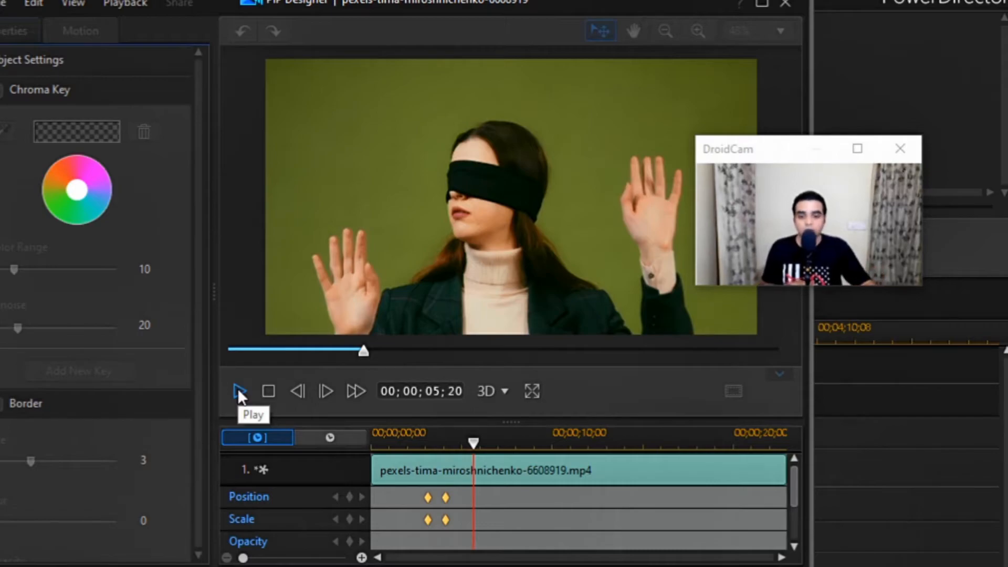
{"action": "left_click", "coordinate": [239, 391]}
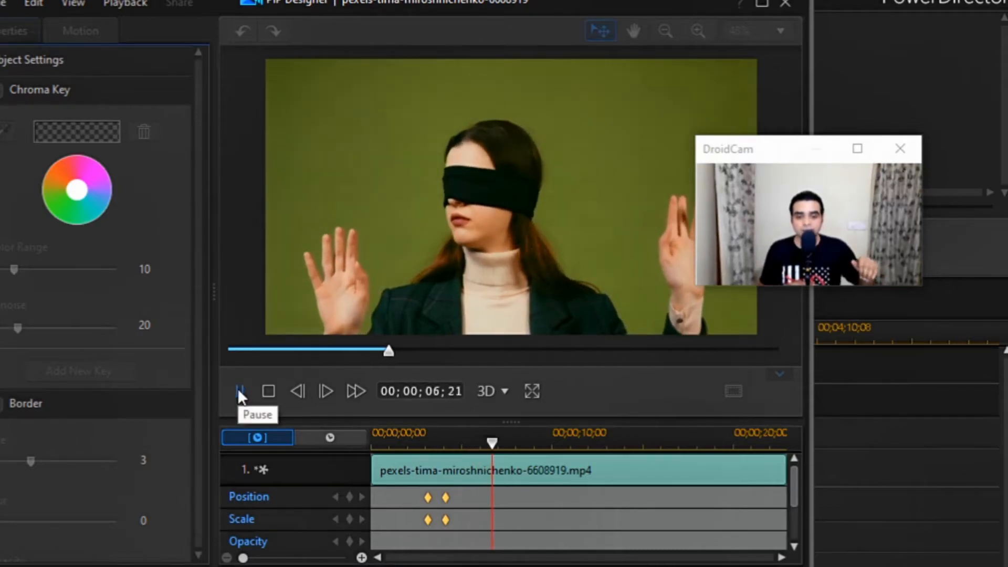
{"action": "left_click", "coordinate": [238, 391]}
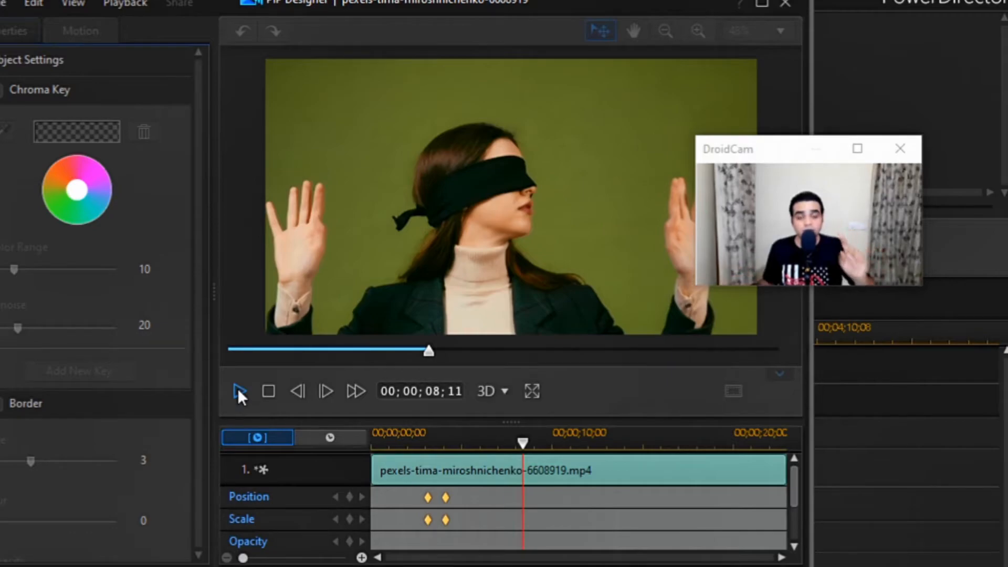
{"action": "left_click_drag", "start_coordinate": [785, 160], "coordinate": [574, 298]}
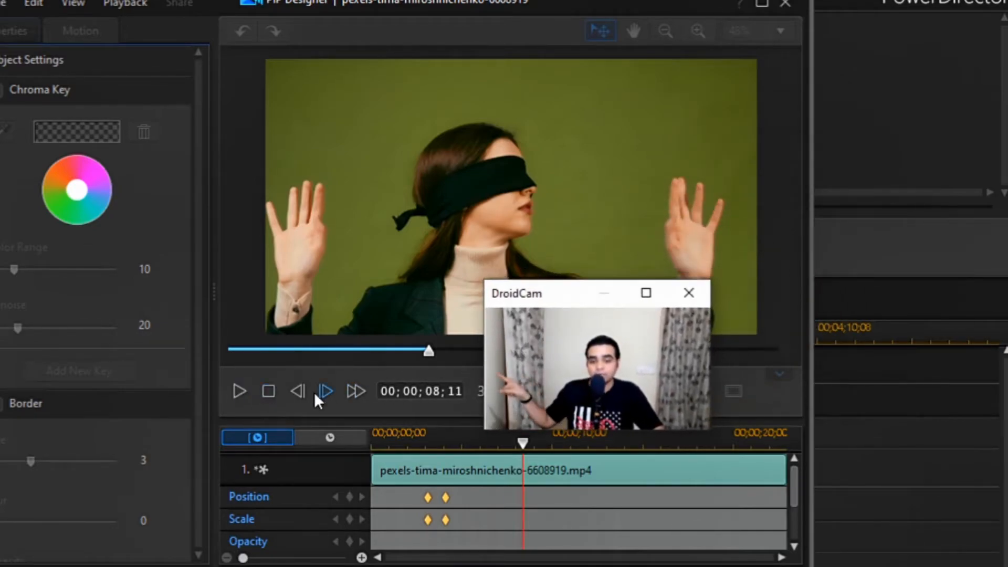
{"action": "left_click", "coordinate": [269, 391]}
{"action": "left_click", "coordinate": [391, 475]}
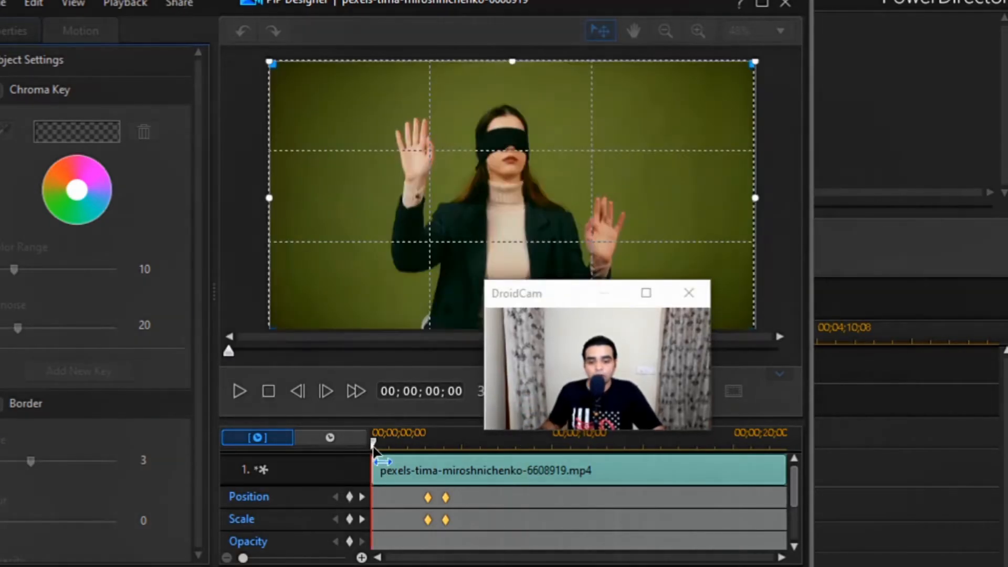
- Add Position and Scale keyframes to the enlarged clip at 00;00;07;01
{"action": "left_click_drag", "start_coordinate": [412, 446], "coordinate": [523, 466]}
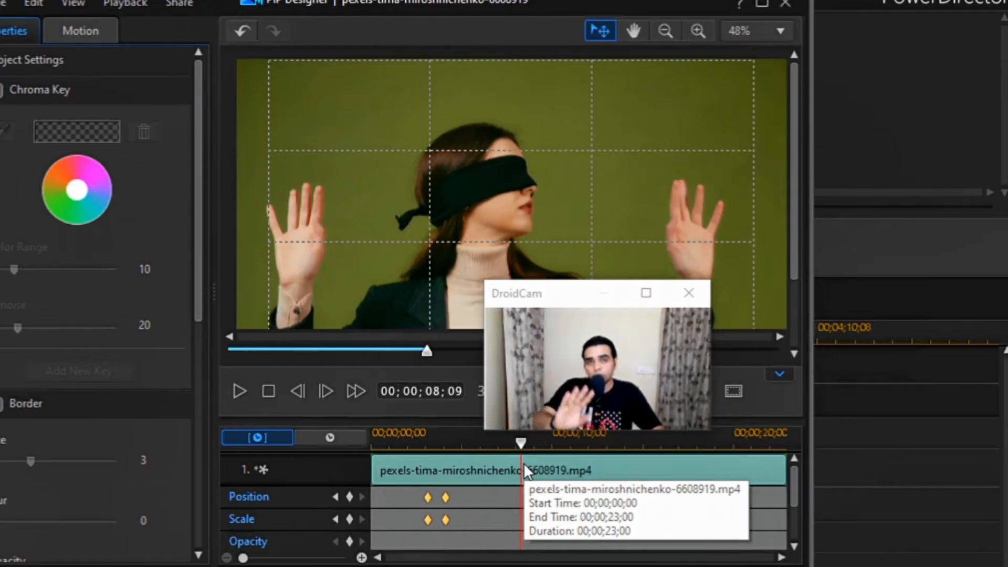
{"action": "left_click", "coordinate": [528, 442]}
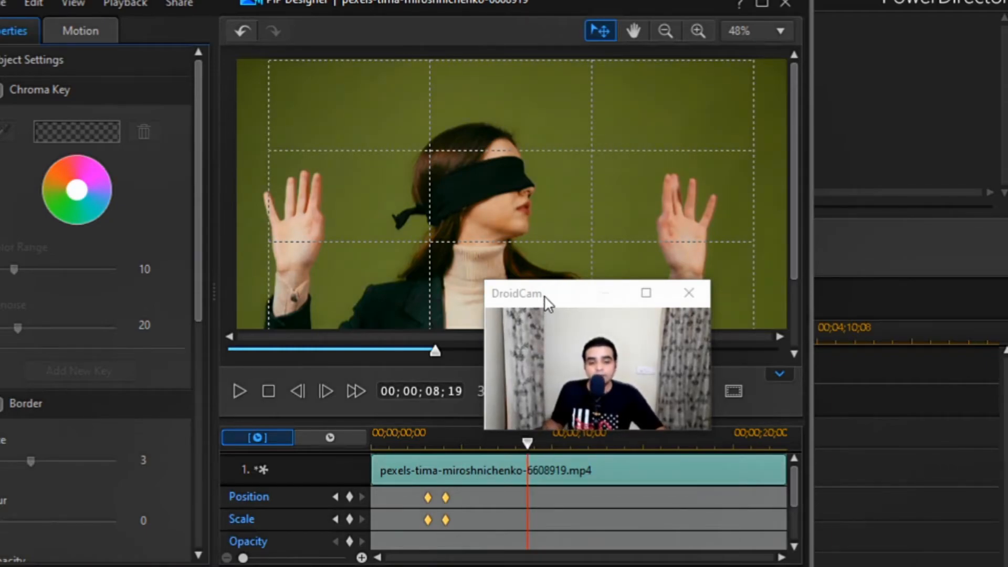
{"action": "left_click_drag", "start_coordinate": [546, 302], "coordinate": [608, 297]}
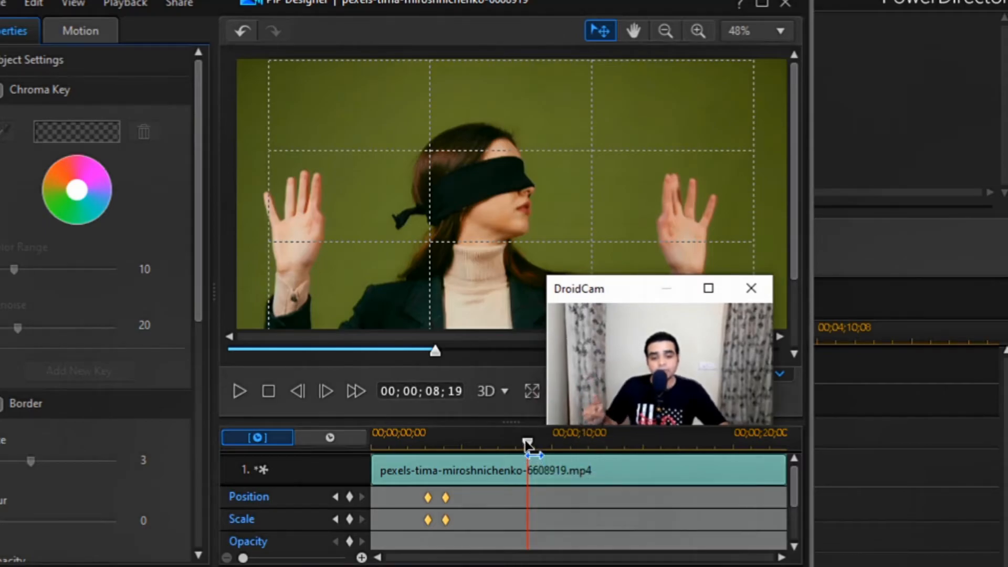
{"action": "left_click_drag", "start_coordinate": [528, 444], "coordinate": [498, 444]}
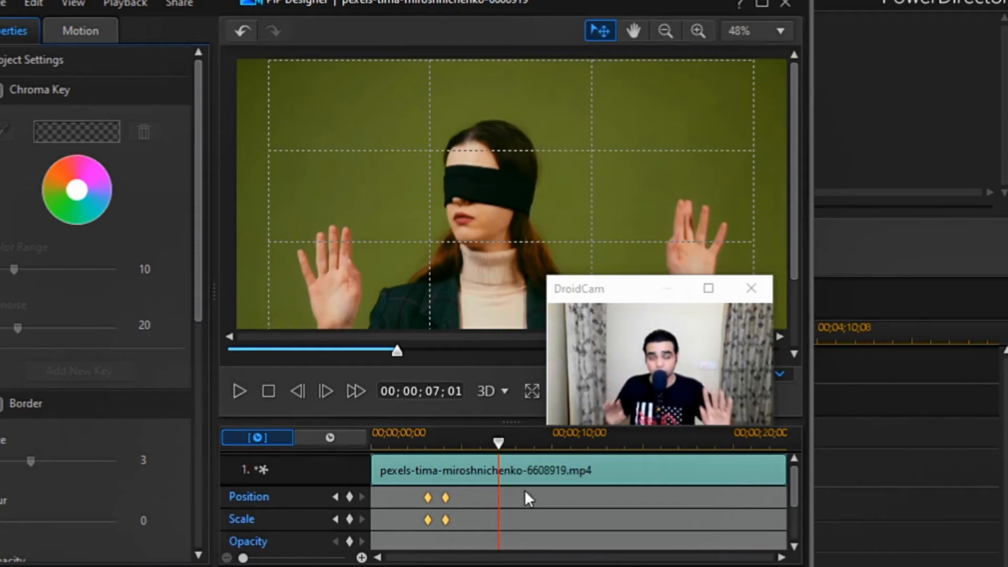
{"action": "left_click", "coordinate": [349, 495]}
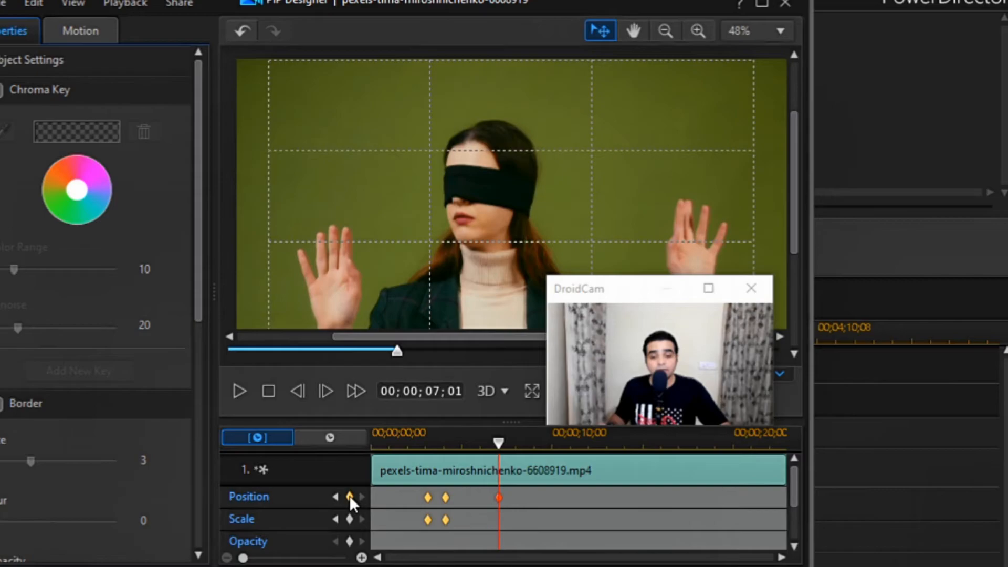
{"action": "left_click", "coordinate": [350, 519]}
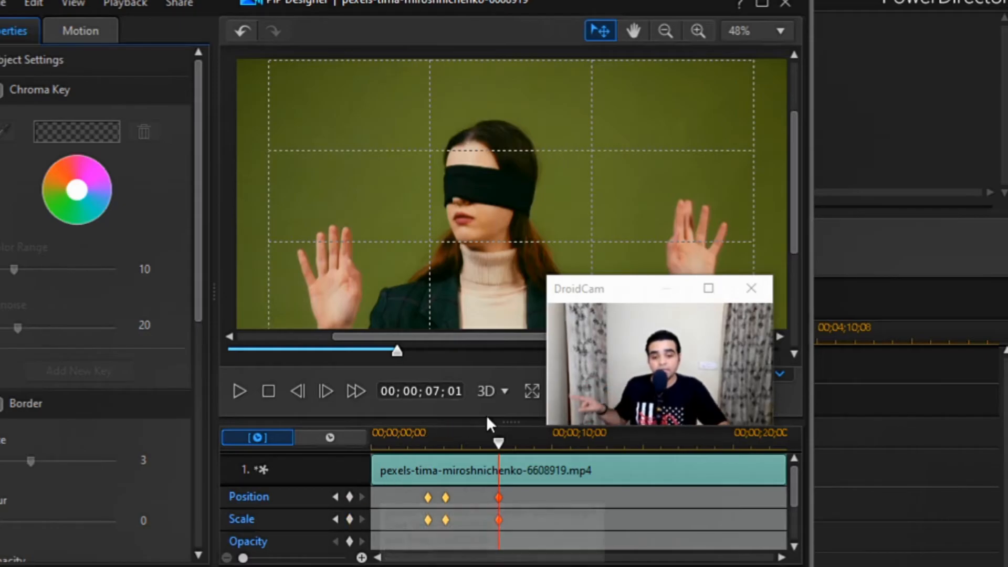
{"action": "left_click_drag", "start_coordinate": [626, 293], "coordinate": [446, 297]}
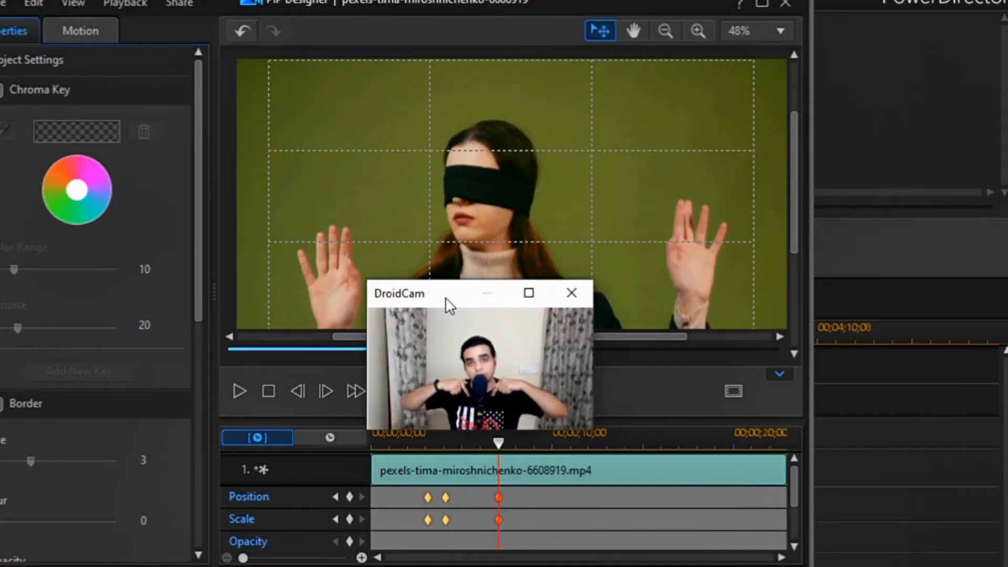
{"action": "left_click_drag", "start_coordinate": [450, 305], "coordinate": [628, 304]}
- At 00;00;08;04, reduce the size of the enlarged clip, creating new Position and Scale keyframes
{"action": "left_click_drag", "start_coordinate": [498, 444], "coordinate": [527, 443]}
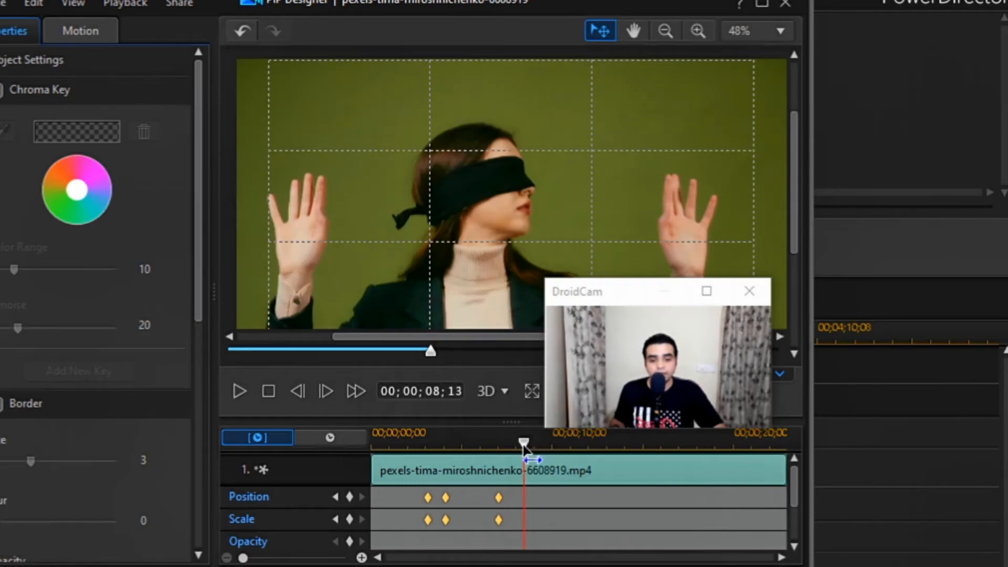
{"action": "left_click_drag", "start_coordinate": [522, 447], "coordinate": [518, 448]}
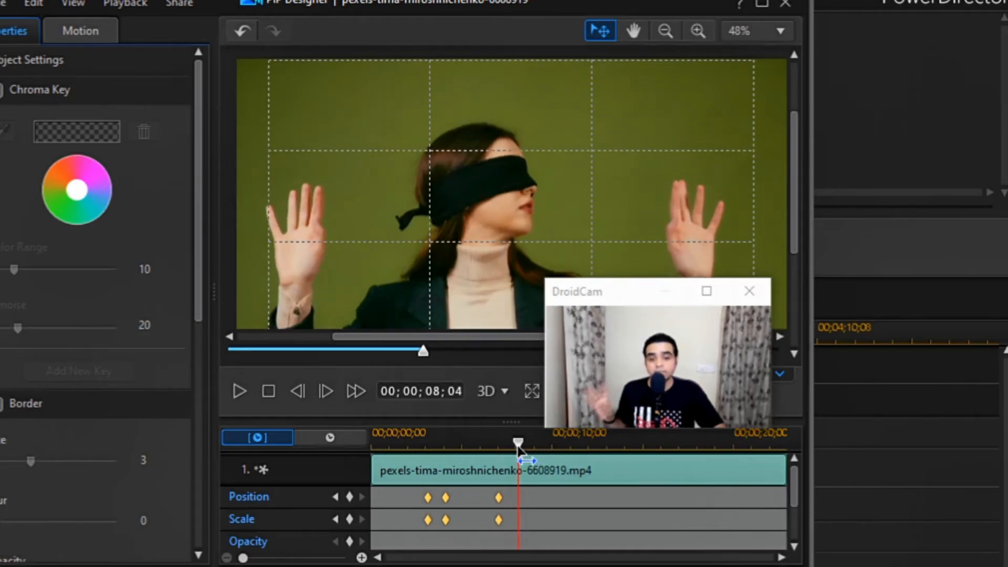
{"action": "left_click", "coordinate": [665, 30]}
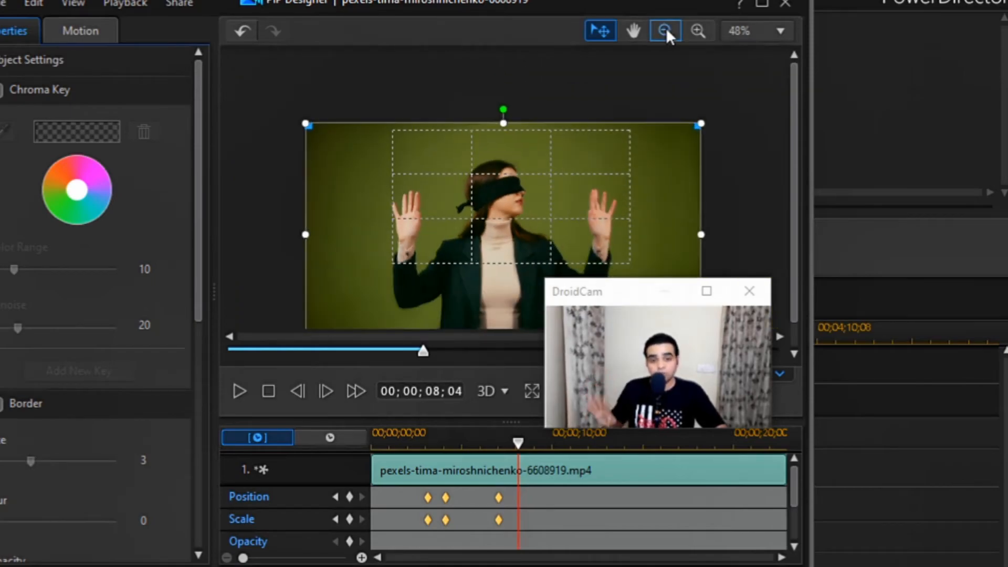
{"action": "left_click", "coordinate": [666, 30]}
{"action": "left_click", "coordinate": [666, 30]}
{"action": "left_click_drag", "start_coordinate": [640, 301], "coordinate": [773, 157]}
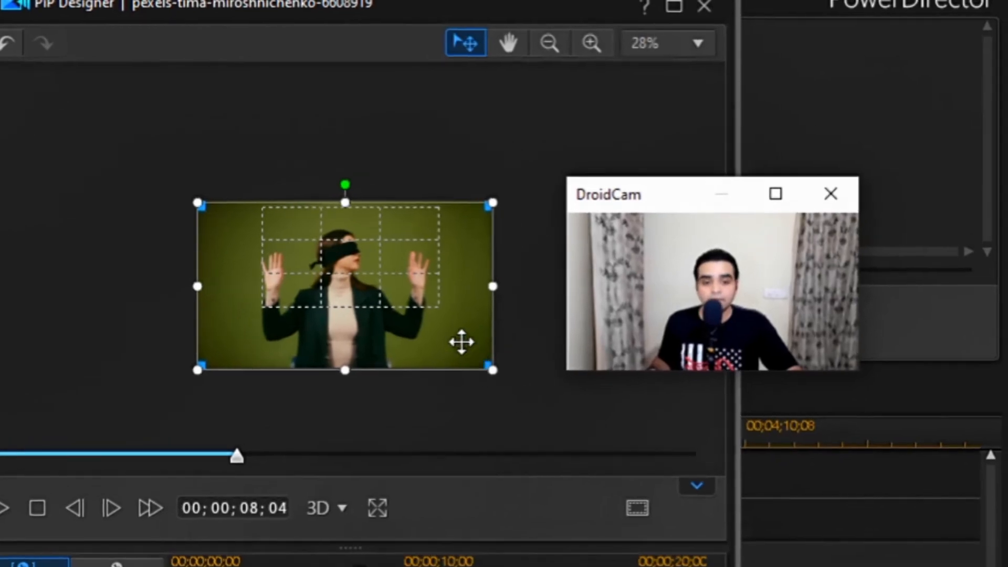
{"action": "left_click_drag", "start_coordinate": [450, 330], "coordinate": [488, 344]}
{"action": "left_click_drag", "start_coordinate": [529, 381], "coordinate": [485, 357]}
- Snap the clip's upper-left corner to the frame corner and shrink the clip to fit the frame exactly
{"action": "mouse_move", "coordinate": [402, 330]}
{"action": "left_mouse_down"}
{"action": "mouse_move", "coordinate": [408, 340]}
{"action": "mouse_move", "coordinate": [418, 324]}
{"action": "left_mouse_up"}
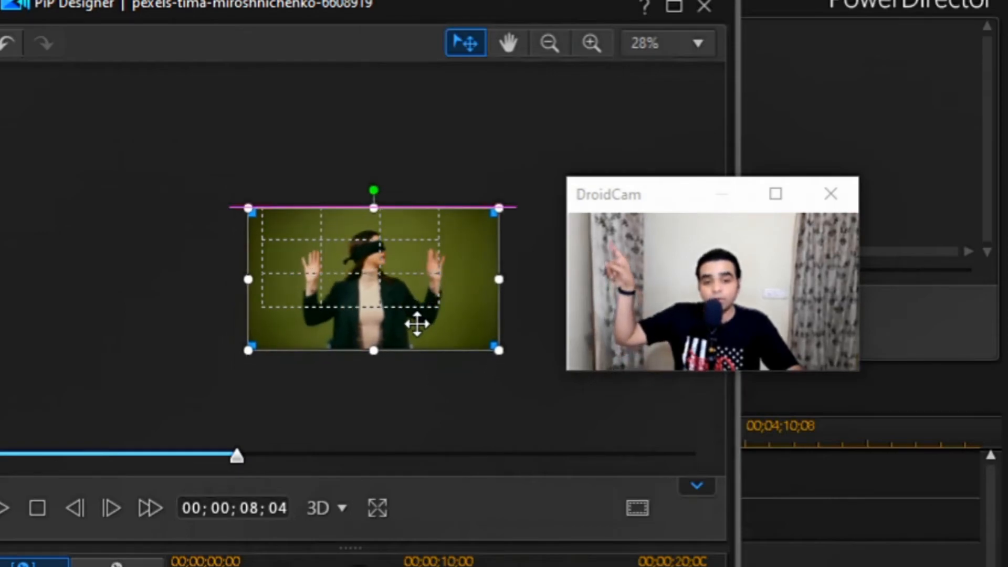
{"action": "left_click_drag", "start_coordinate": [417, 324], "coordinate": [432, 324]}
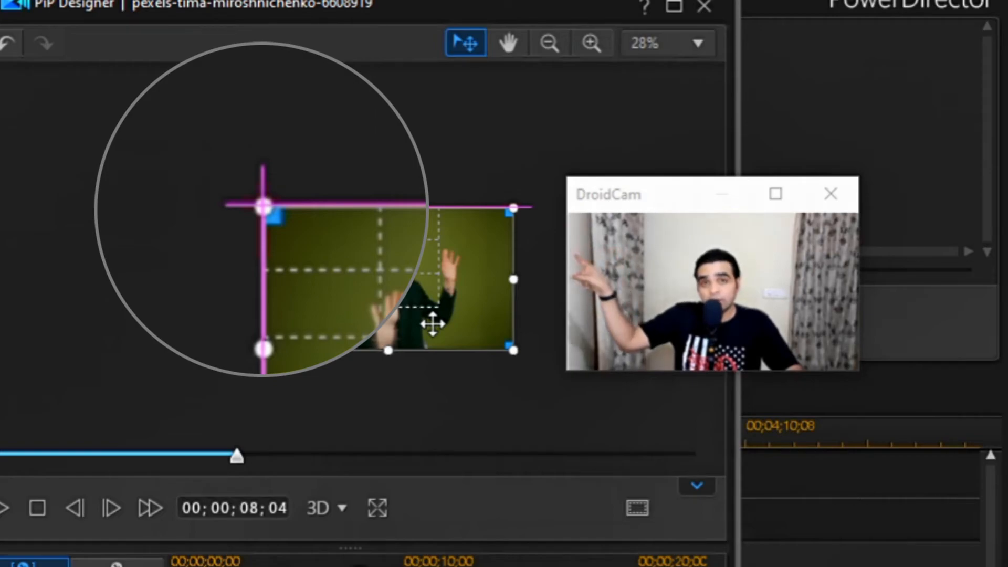
{"action": "left_click_drag", "start_coordinate": [432, 324], "coordinate": [432, 324]}
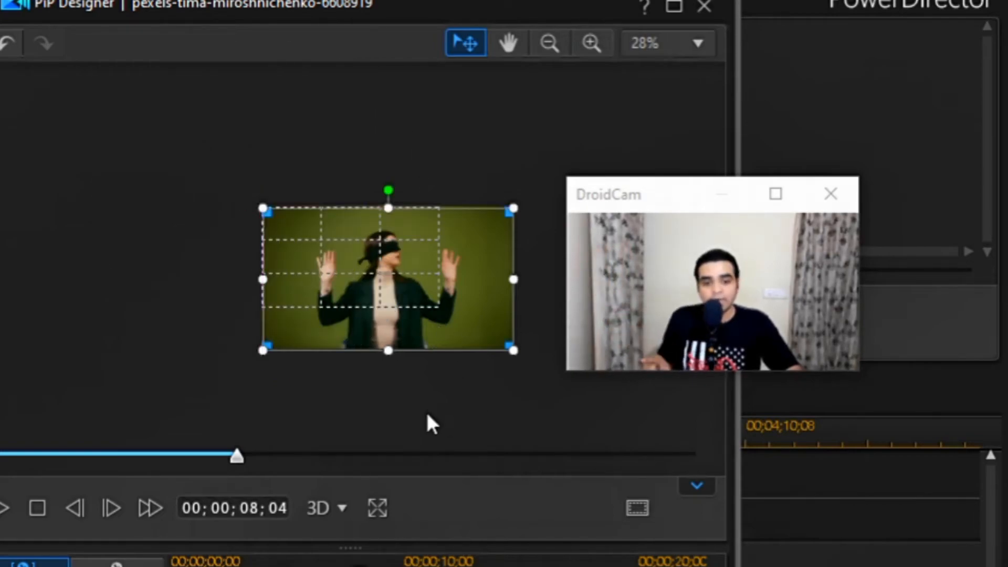
{"action": "left_click_drag", "start_coordinate": [514, 351], "coordinate": [440, 310]}
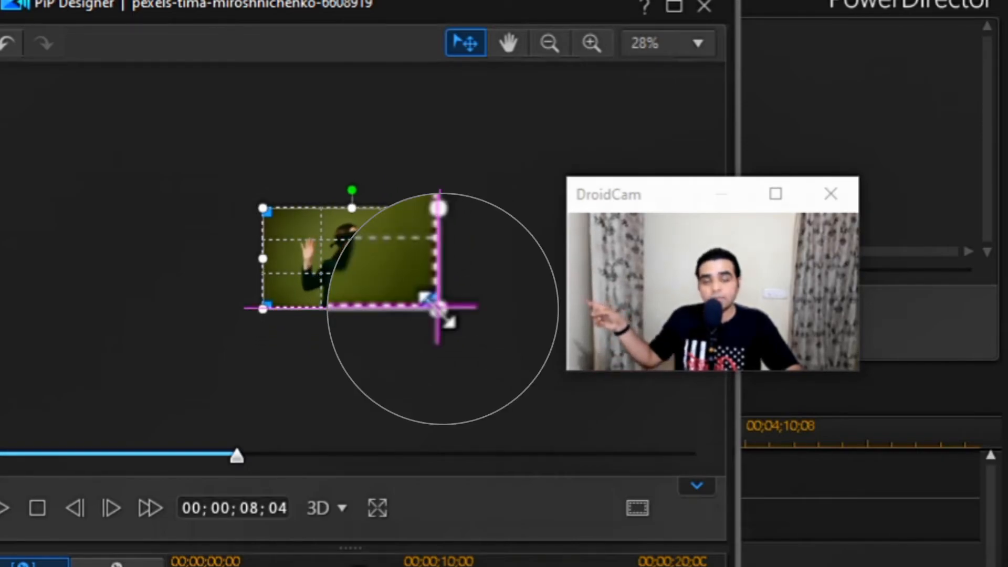
{"action": "left_click_drag", "start_coordinate": [440, 310], "coordinate": [440, 310]}
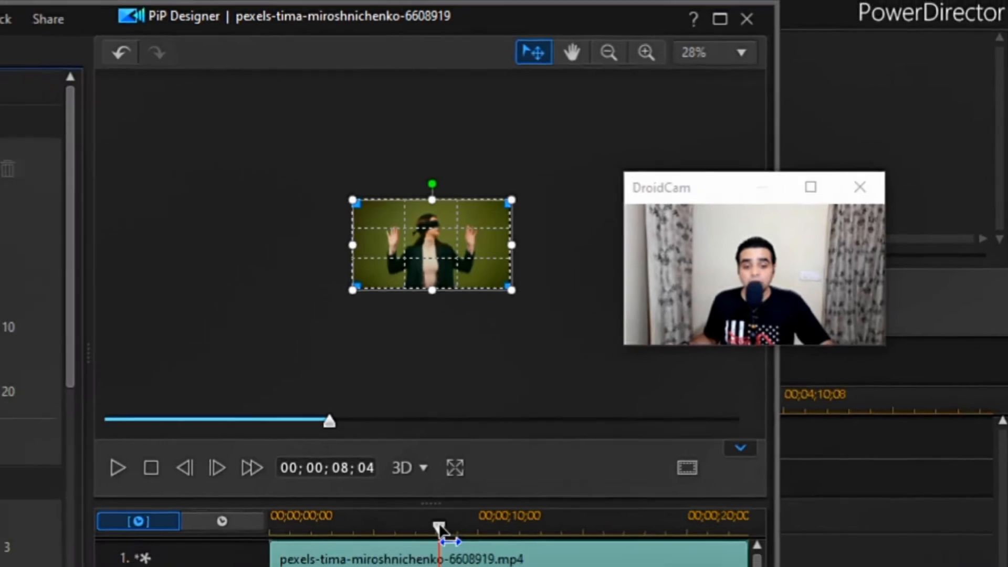
- Play the zoom-out from 00;00;06;07 and return to the start of the clip
{"action": "left_click_drag", "start_coordinate": [360, 566], "coordinate": [319, 566]}
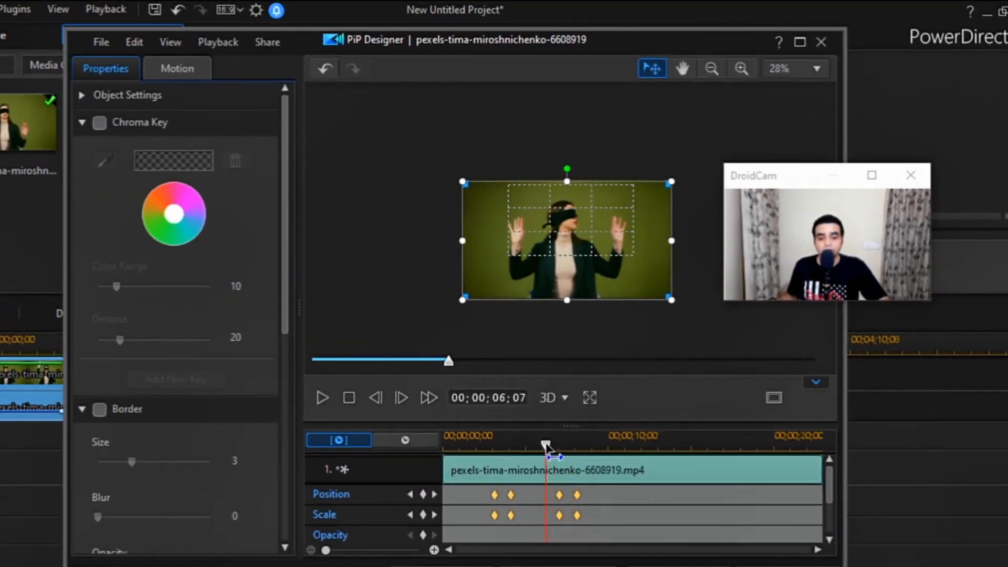
{"action": "left_click_drag", "start_coordinate": [799, 191], "coordinate": [758, 285]}
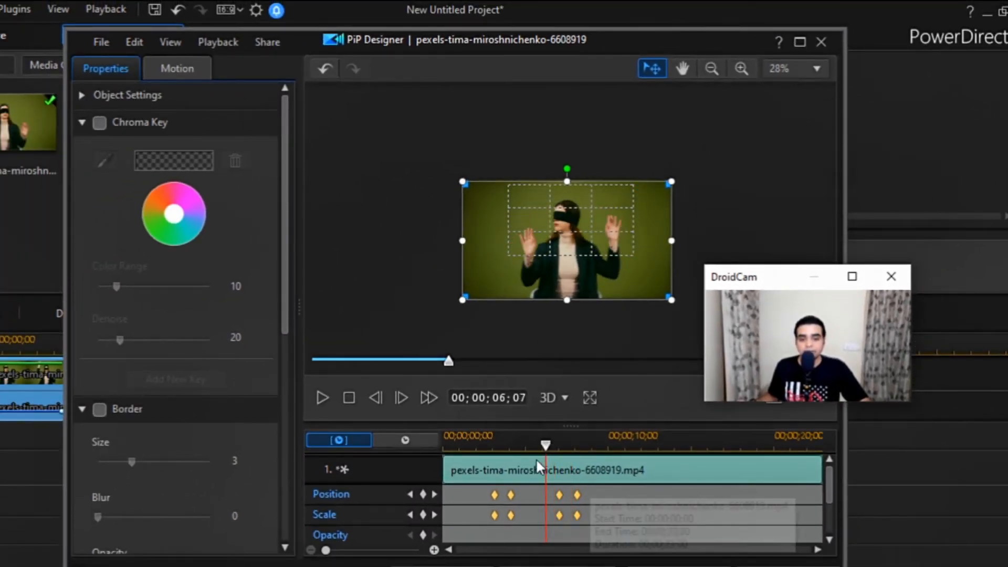
{"action": "left_click", "coordinate": [325, 397]}
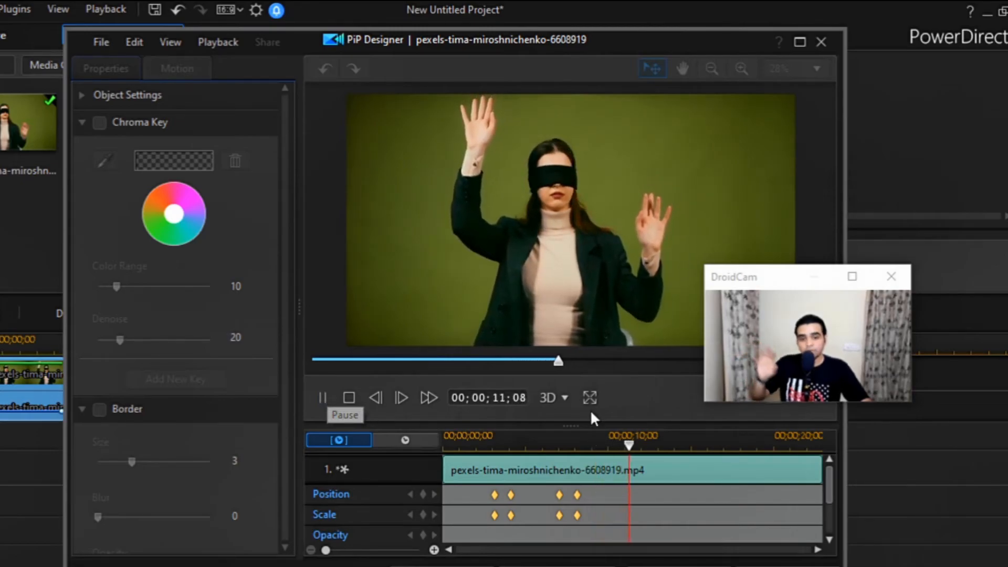
{"action": "left_click", "coordinate": [349, 397]}
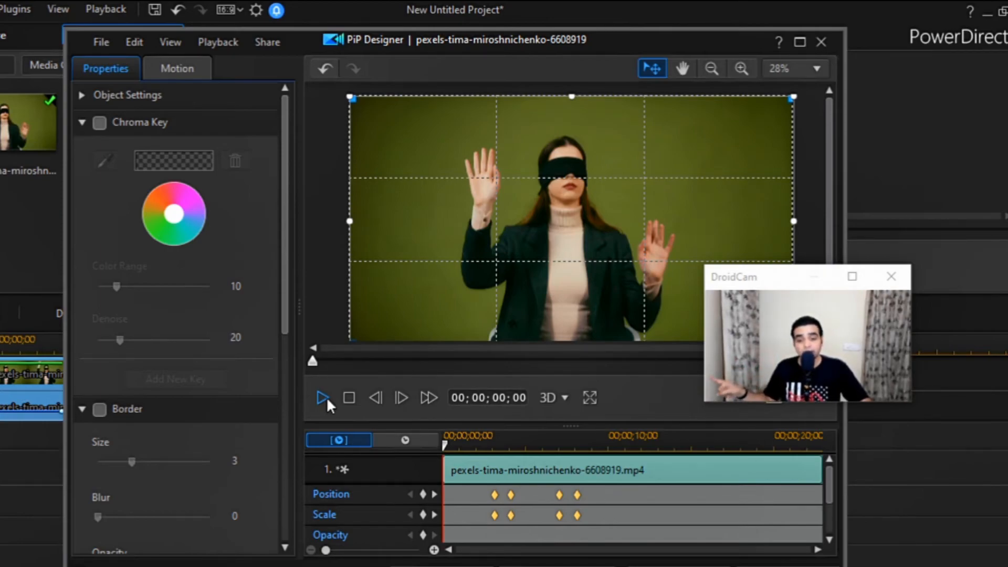
- Play the full zoom-in and zoom-out animation from the start, pause at 00;00;10;22, and return to the start
{"action": "left_click", "coordinate": [324, 397]}
{"action": "left_click_drag", "start_coordinate": [751, 283], "coordinate": [652, 451]}
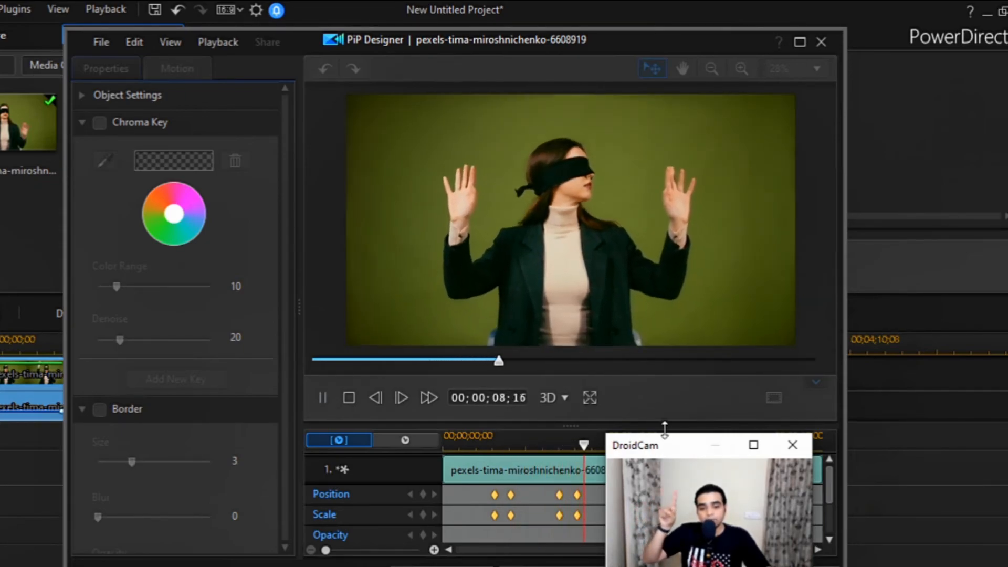
{"action": "left_click_drag", "start_coordinate": [673, 450], "coordinate": [735, 336]}
{"action": "left_click", "coordinate": [321, 397]}
{"action": "left_click_drag", "start_coordinate": [714, 337], "coordinate": [626, 439]}
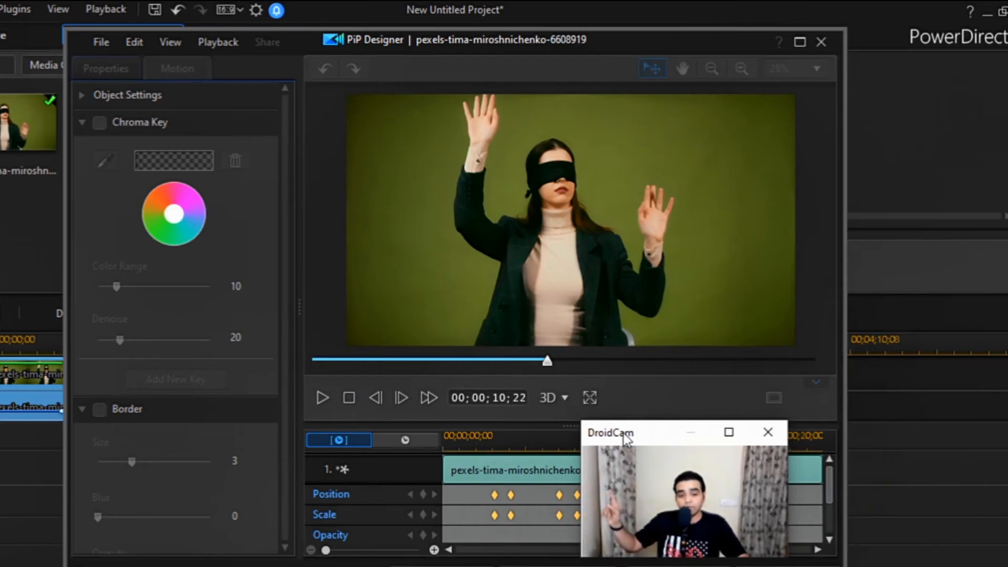
{"action": "left_click", "coordinate": [560, 499]}
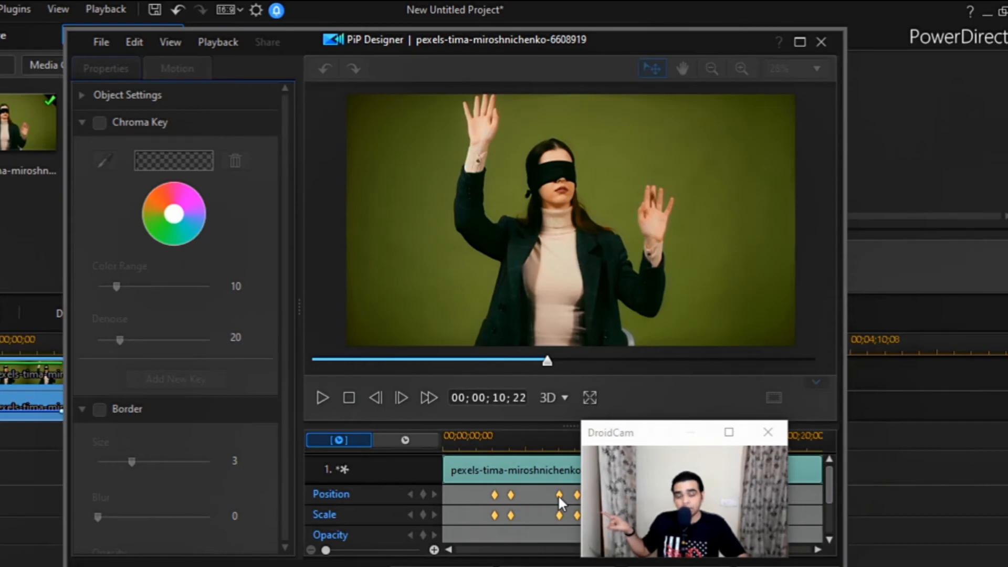
{"action": "left_click", "coordinate": [350, 395]}
{"action": "left_click", "coordinate": [639, 433]}
{"action": "left_click_drag", "start_coordinate": [640, 431], "coordinate": [700, 424]}
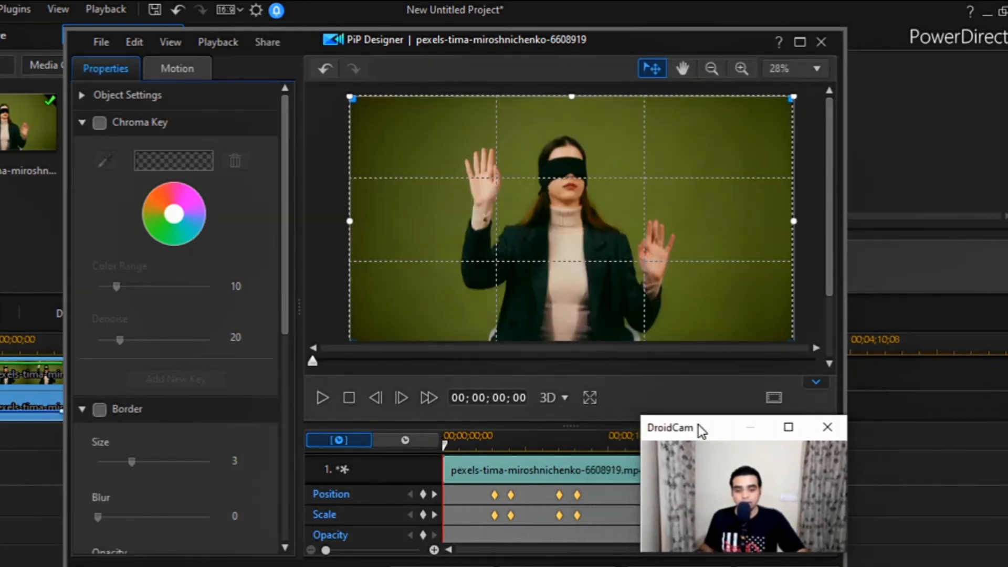
- Remove both the Position and the Scale keyframe at 00;00;07;01, where the zoom-out begins
{"action": "left_click", "coordinate": [559, 495]}
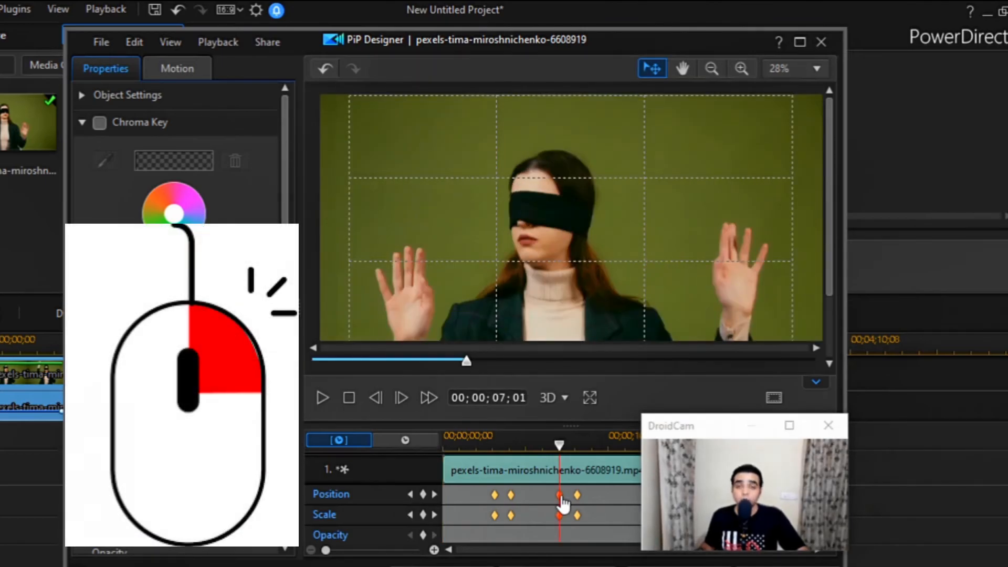
{"action": "right_click", "coordinate": [560, 495]}
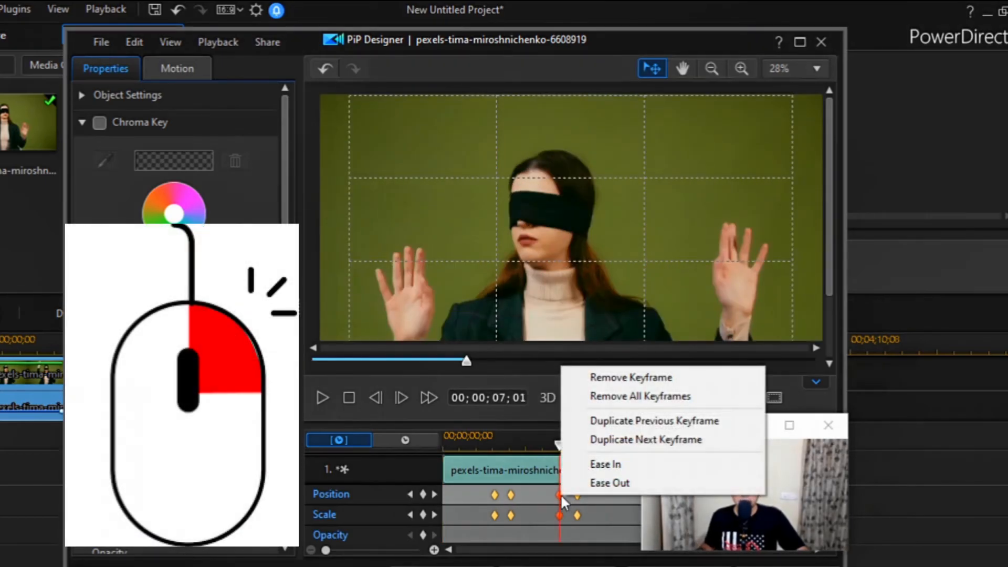
{"action": "left_click", "coordinate": [638, 378]}
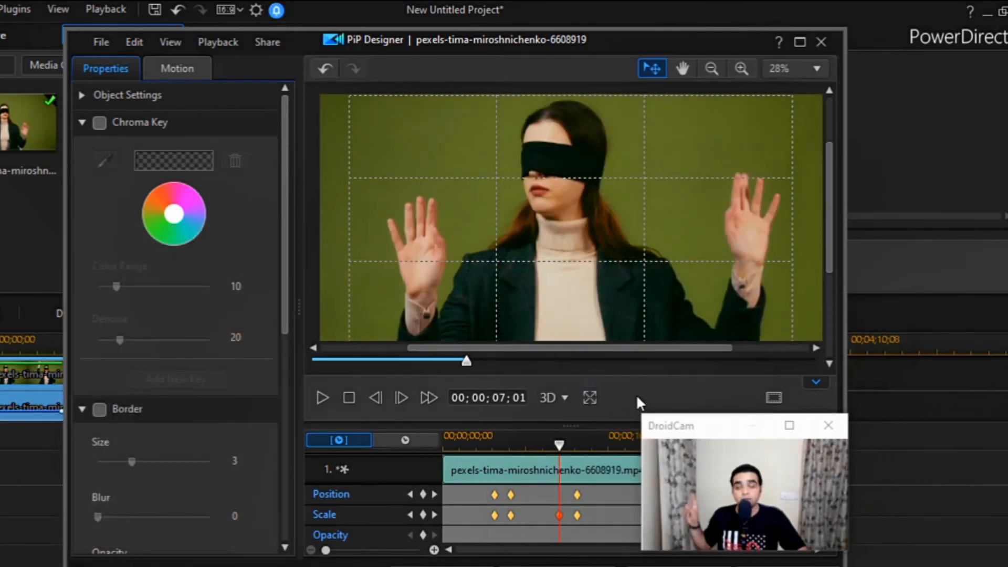
{"action": "right_click", "coordinate": [559, 515]}
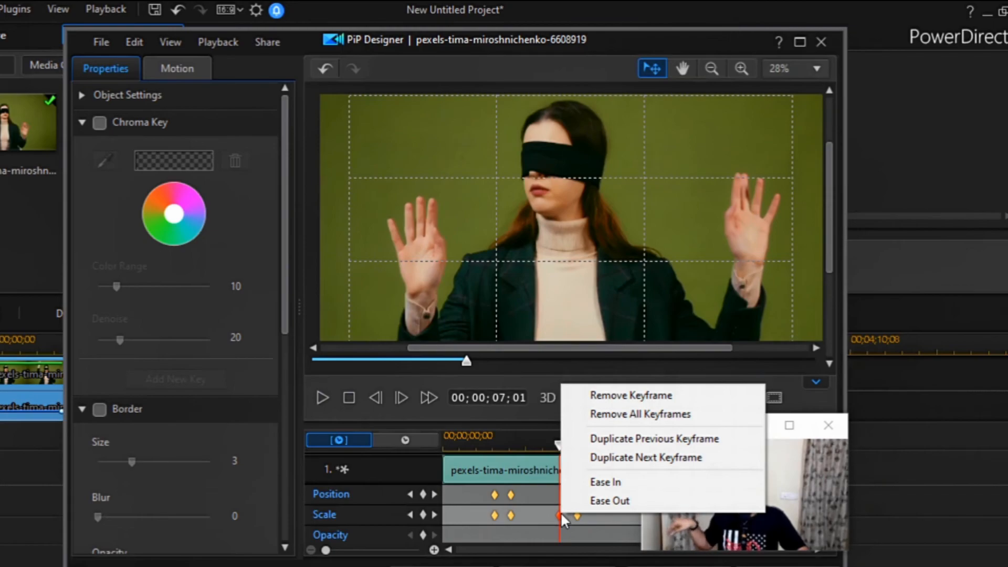
{"action": "left_click", "coordinate": [648, 395]}
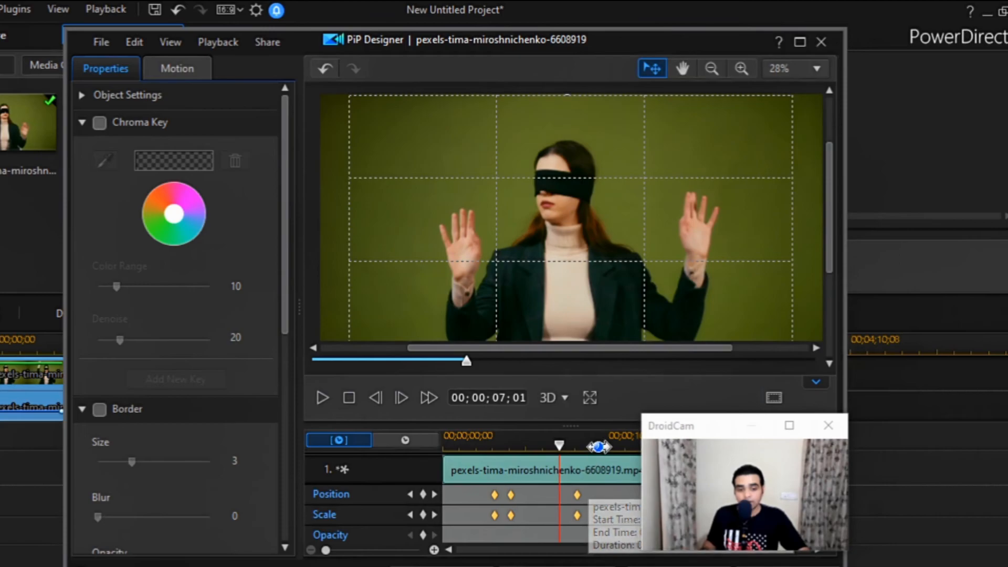
- Play the animation from 00;00;02;19, pausing at 00;00;04;01 and again at 00;00;09;17
{"action": "left_click_drag", "start_coordinate": [561, 447], "coordinate": [486, 447]}
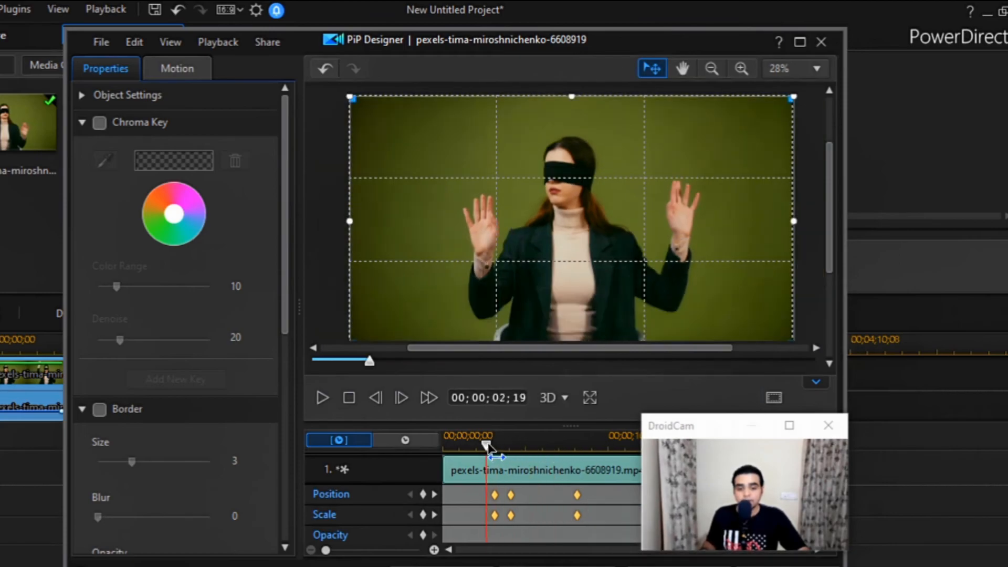
{"action": "left_click", "coordinate": [320, 395]}
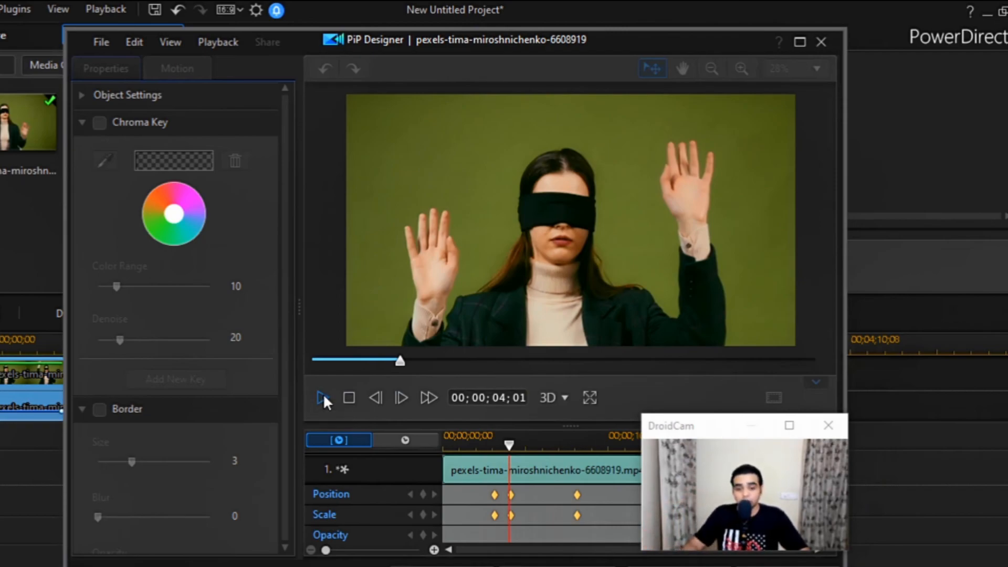
{"action": "left_click", "coordinate": [323, 398]}
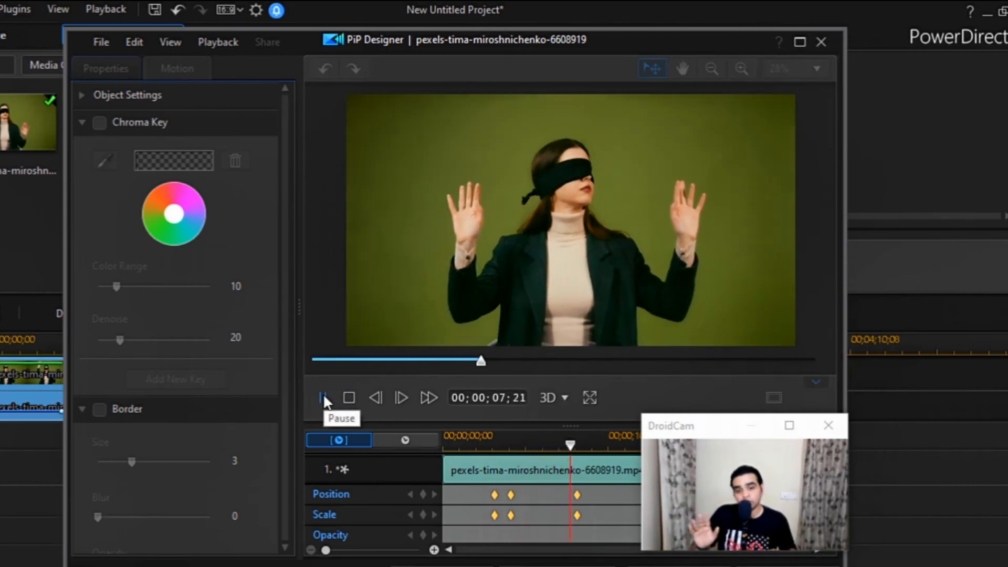
{"action": "left_click", "coordinate": [323, 395]}
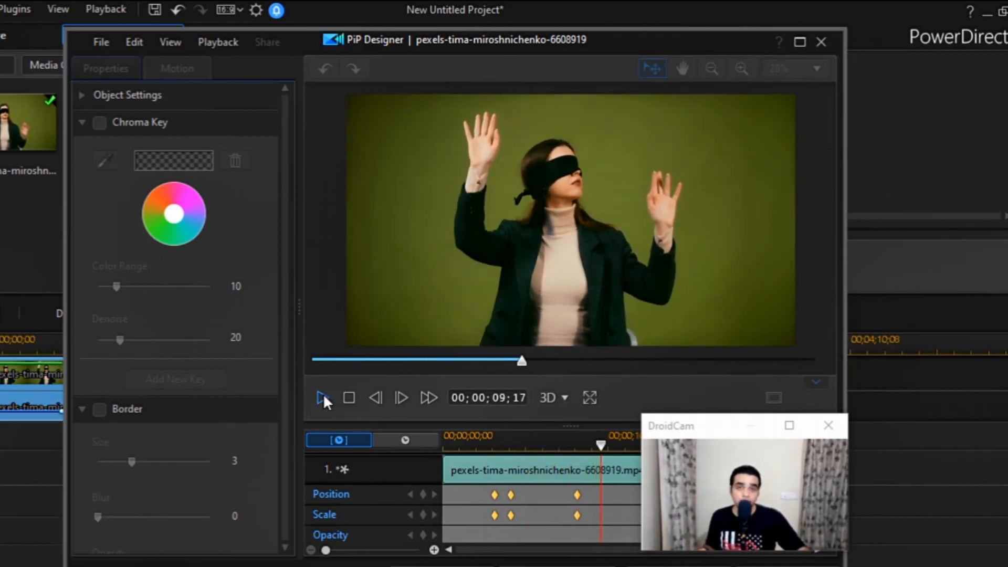